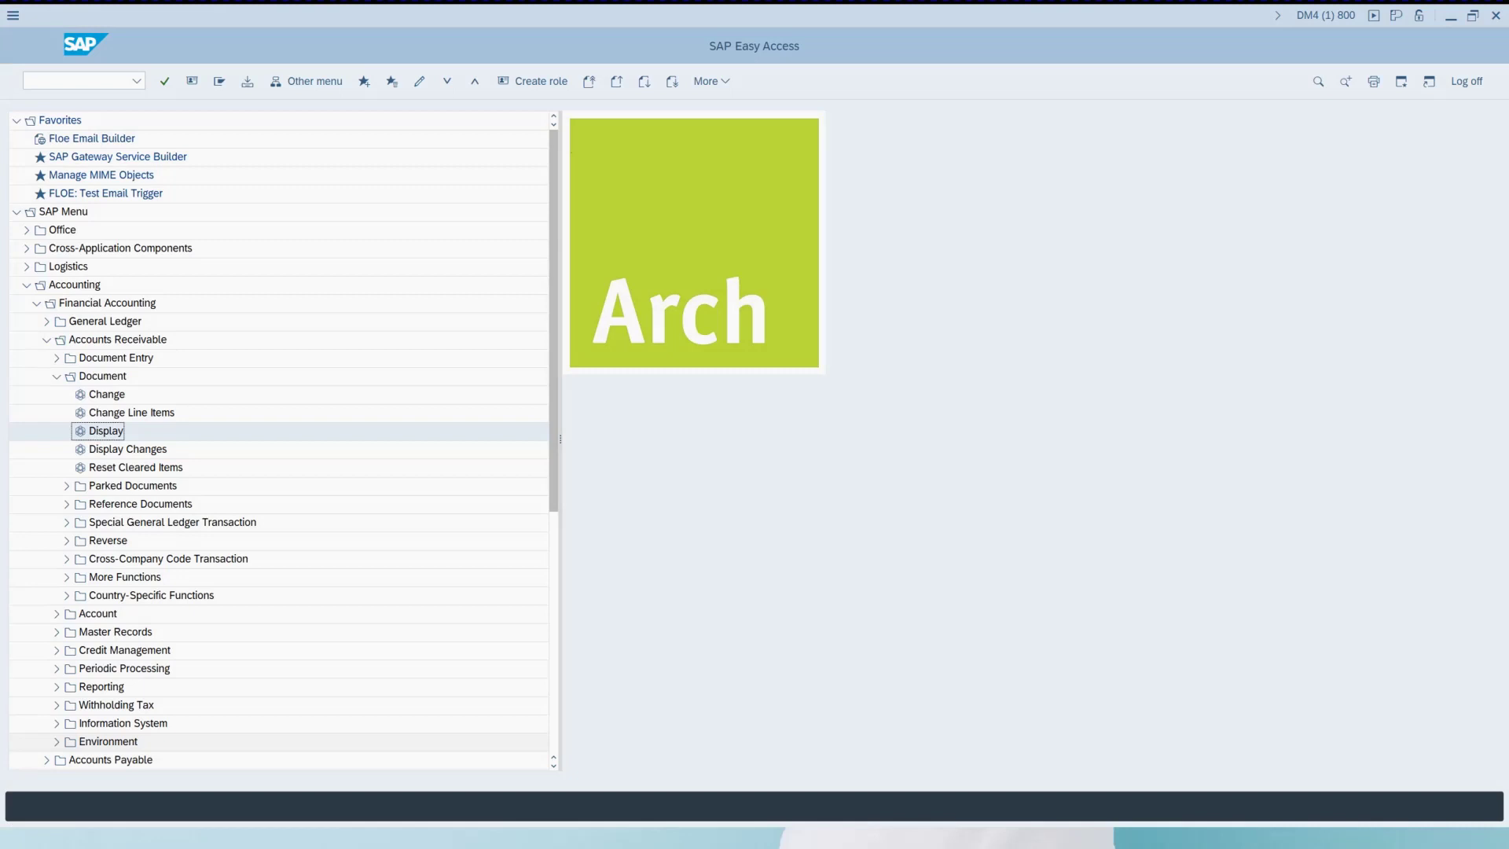
Start FB12 for company code 3000 and choose the SAP06 Account statement correspondence type
click(37, 83)
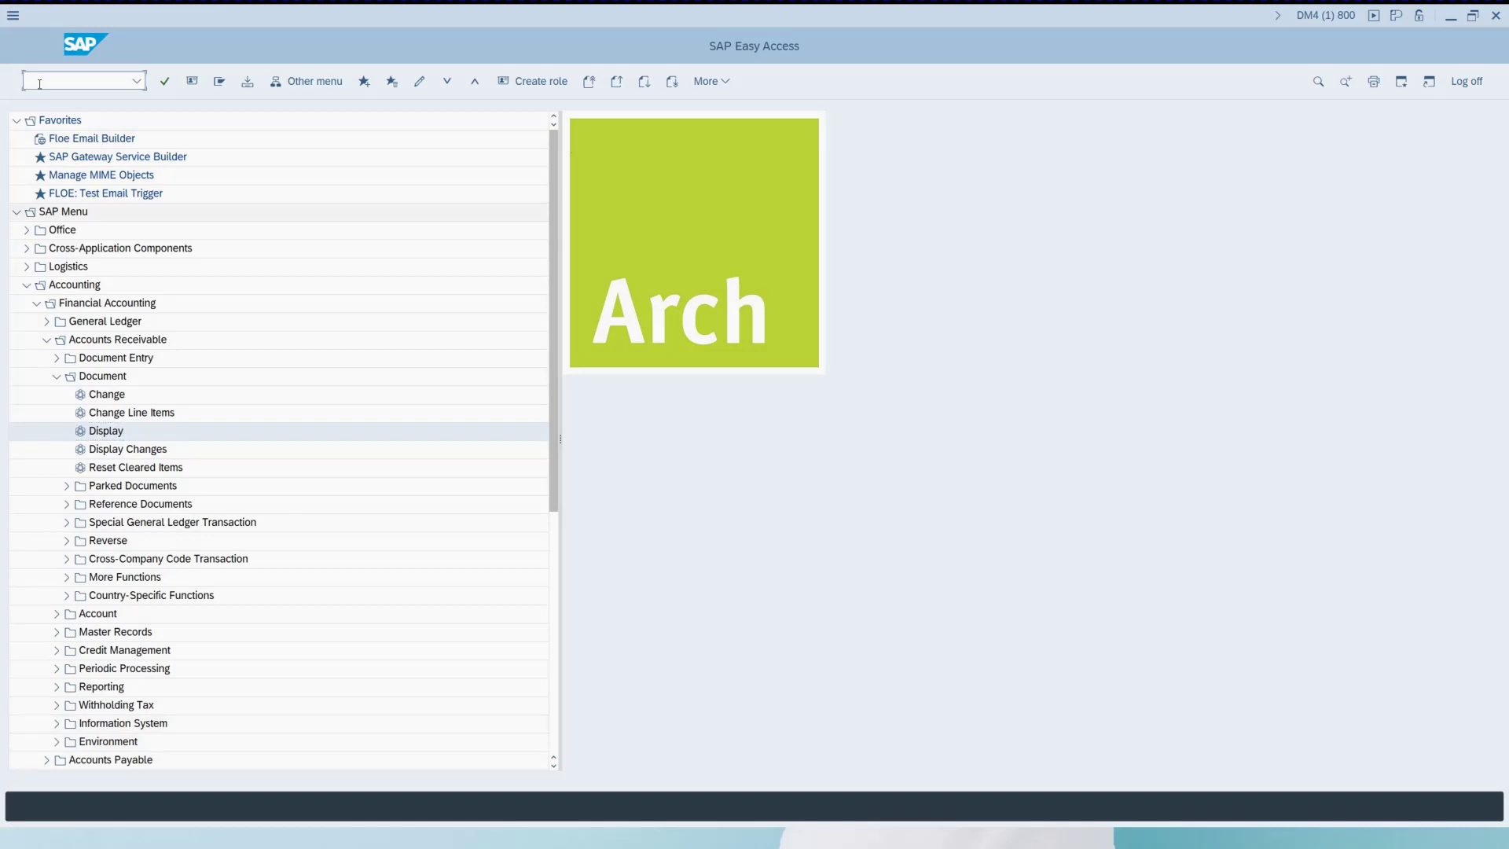
text(fb12)
key(Return)
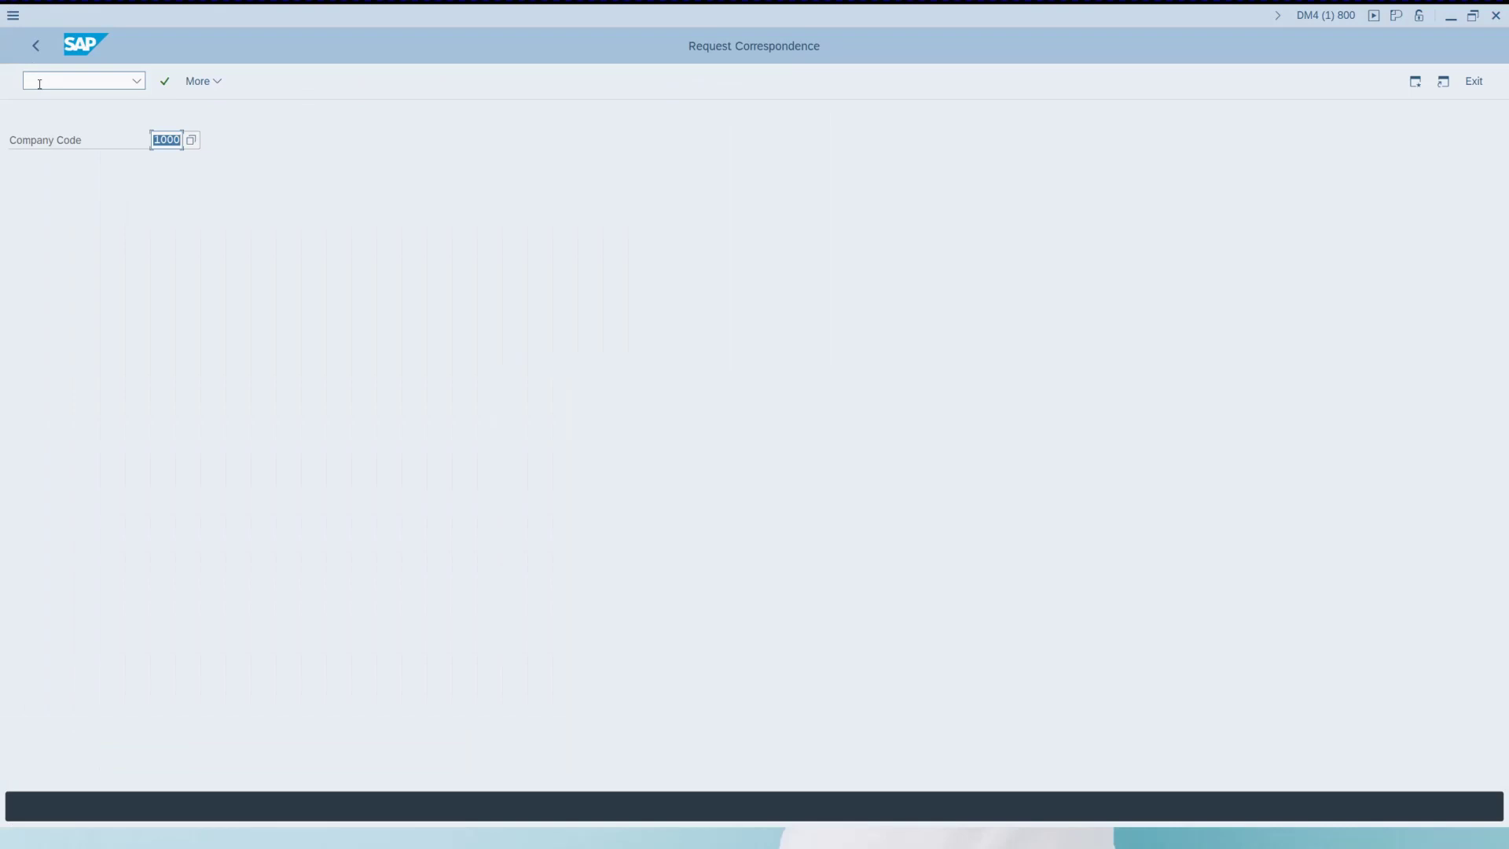
text(3000)
key(Return)
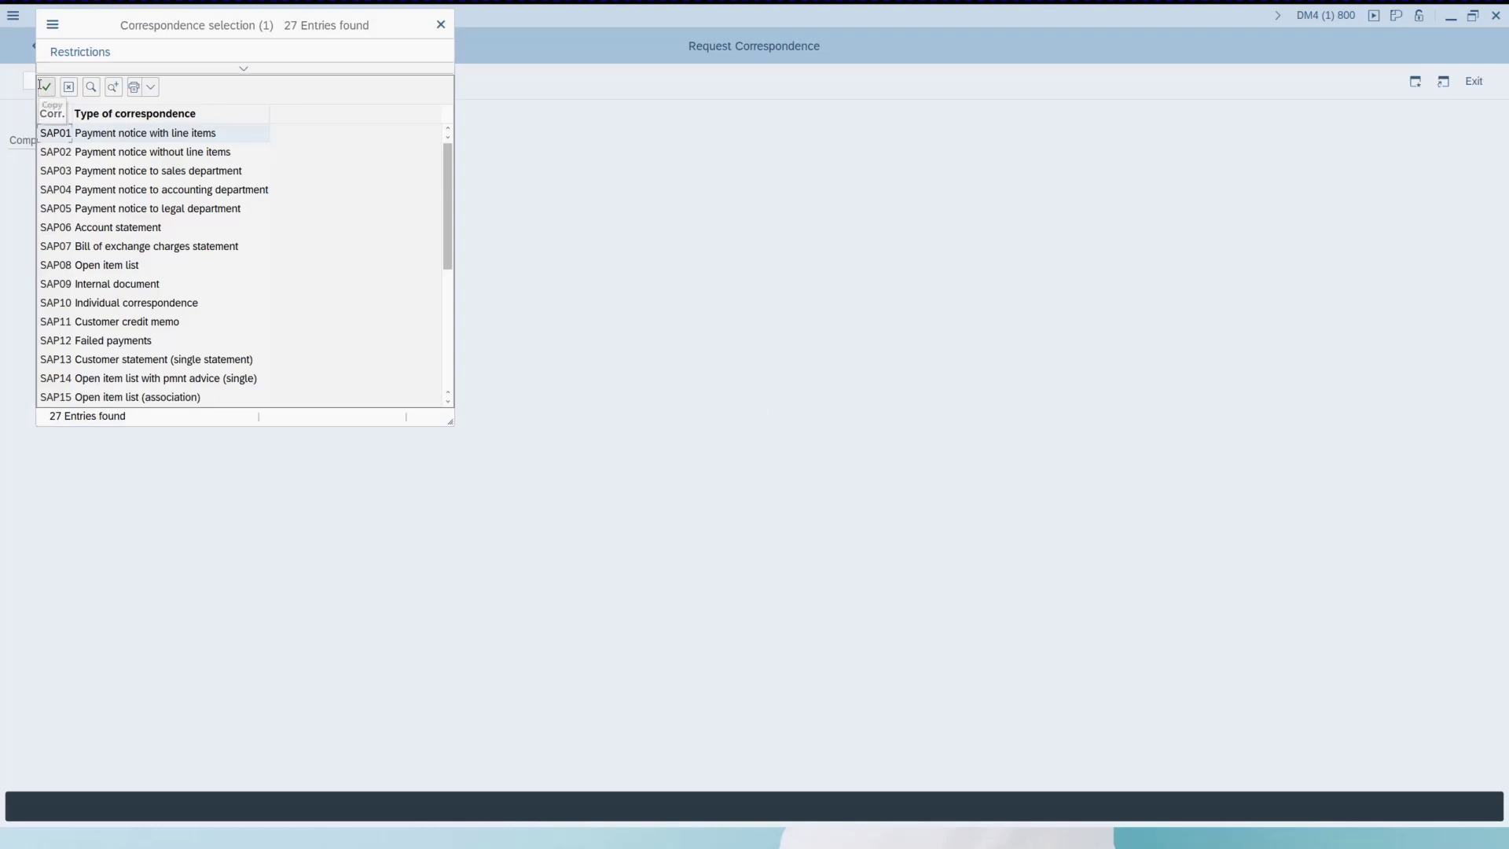
click(117, 231)
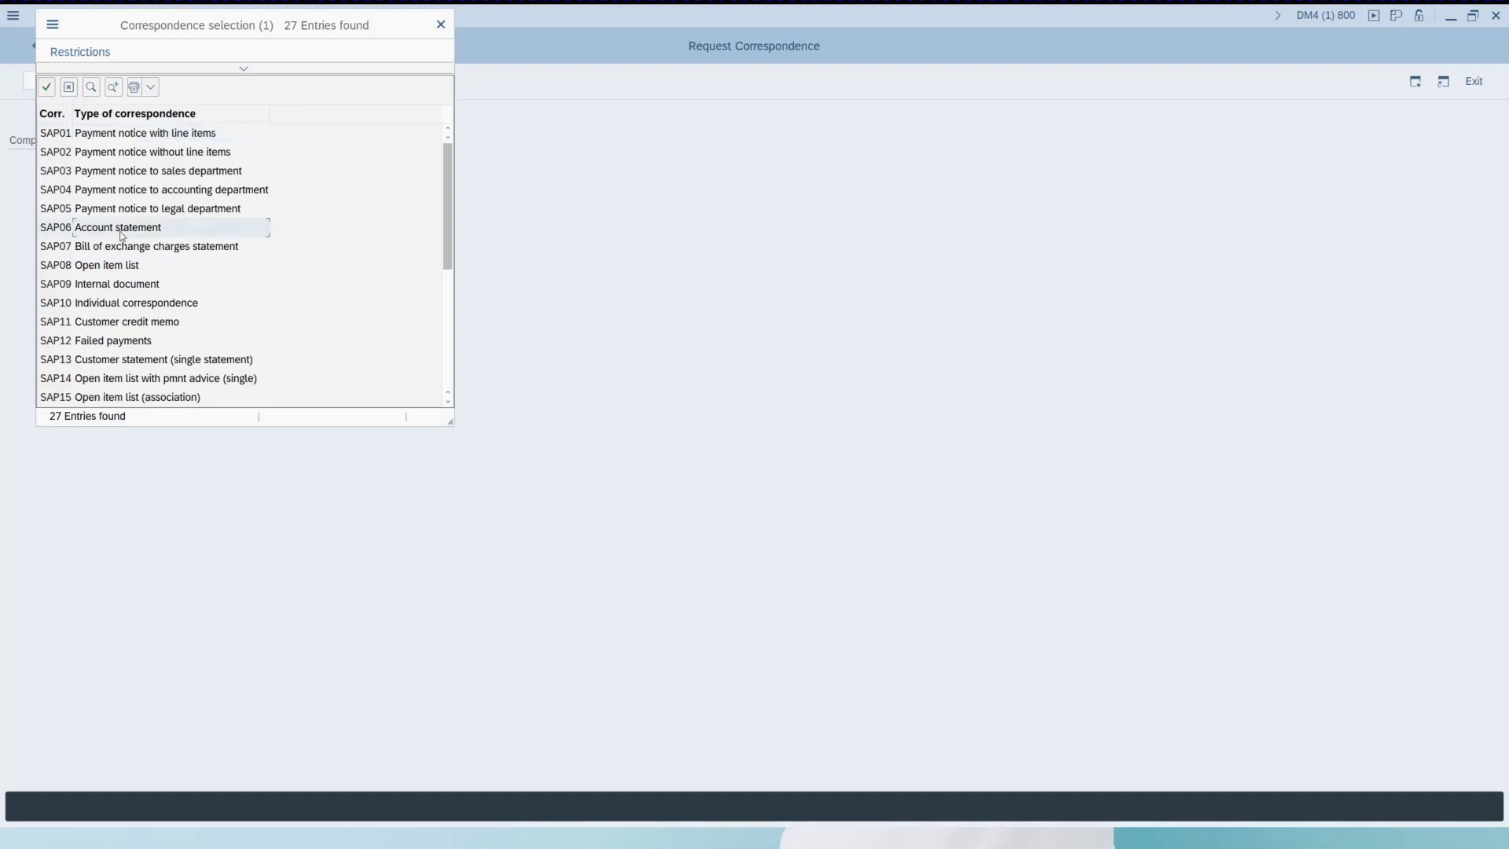
double_click(192, 236)
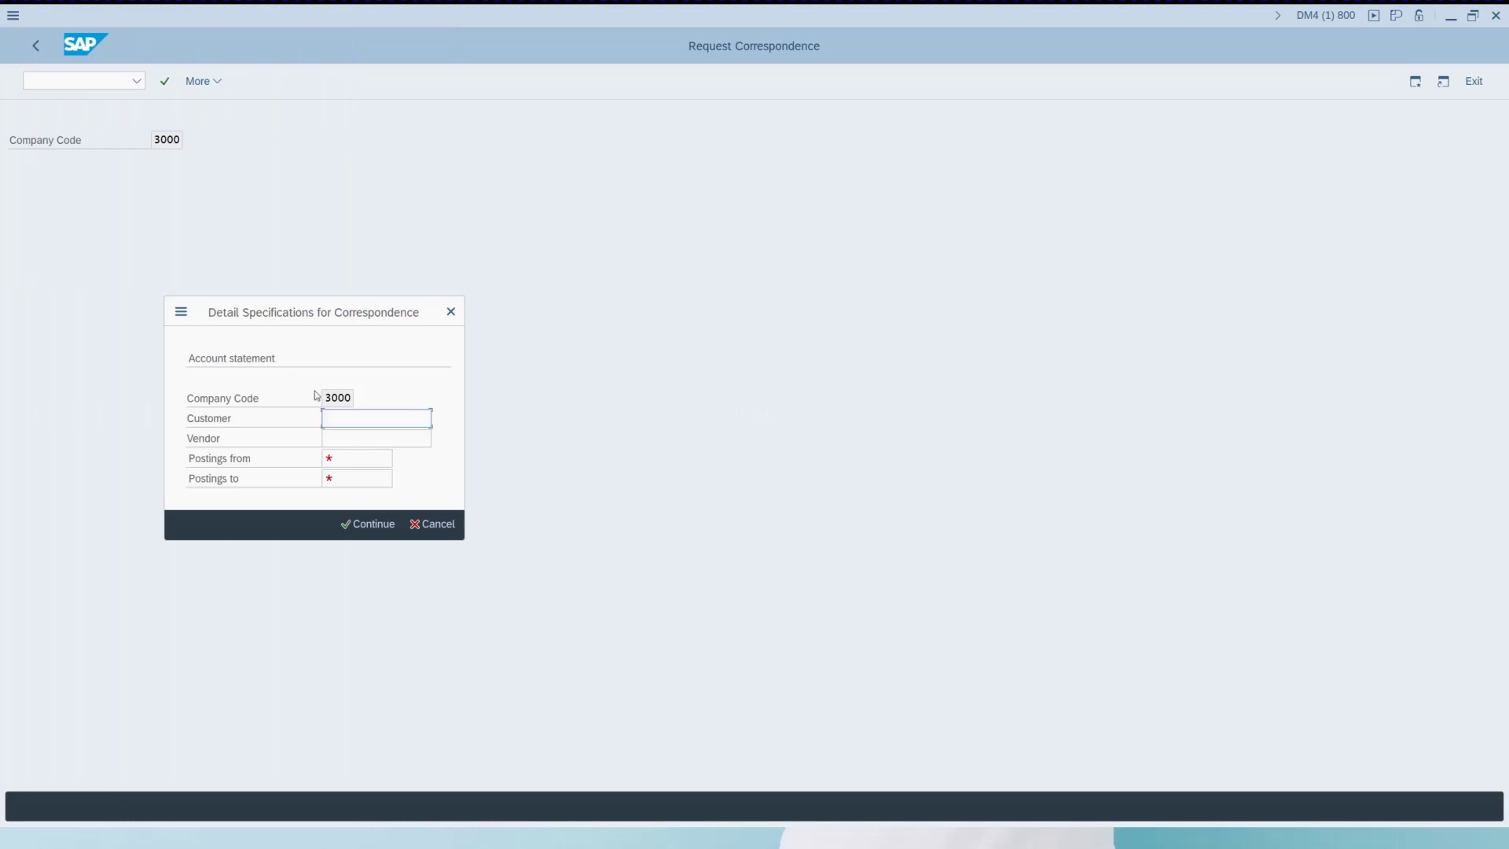
text(7693)
Enter customer 7693 with postings from 01.01.2003 to 01.01.2004 and continue
click(352, 461)
text(0)
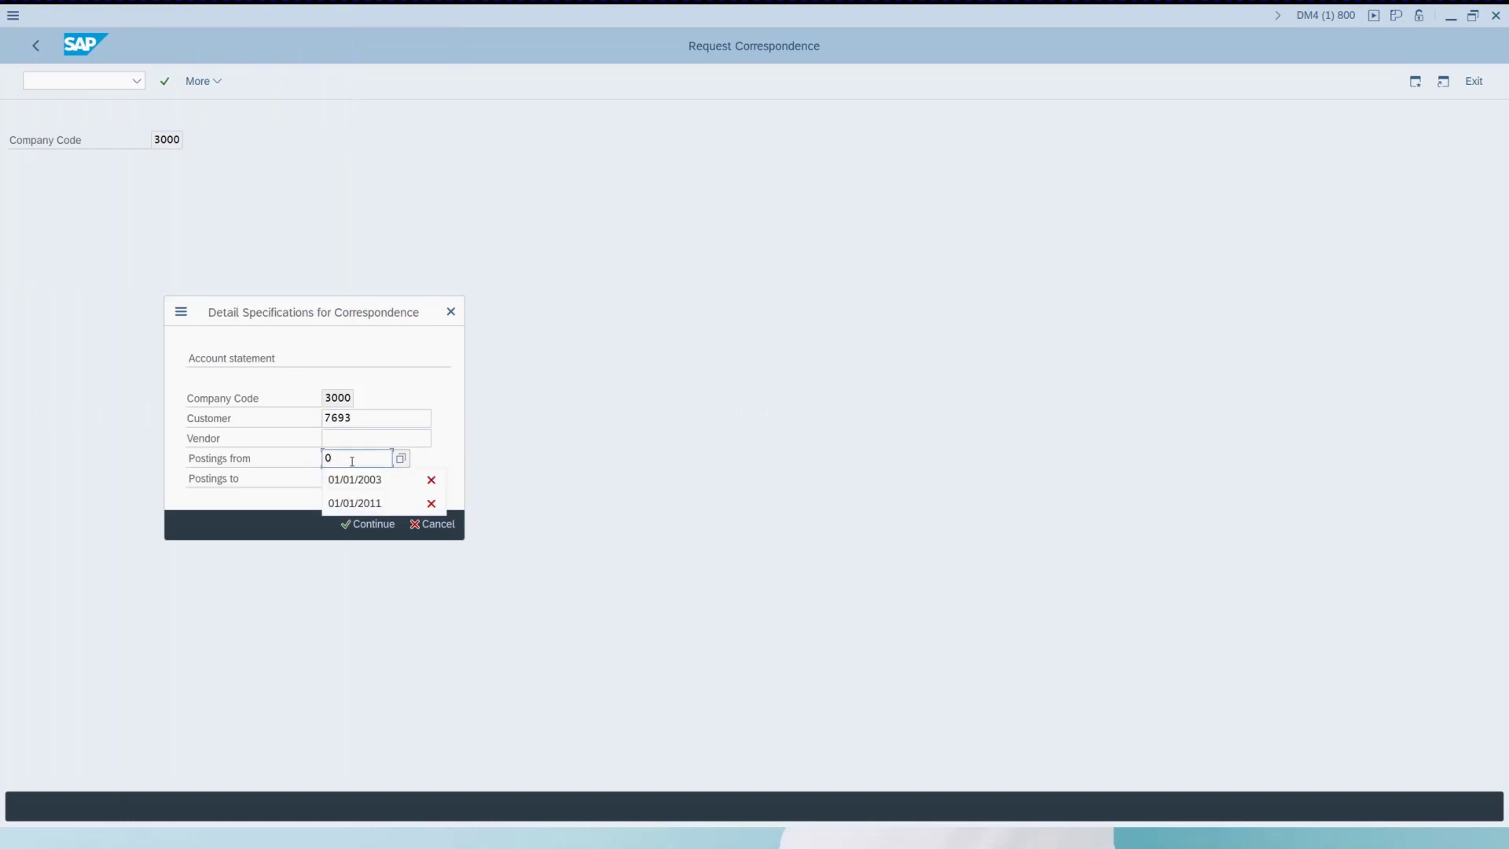
click(355, 479)
key(Tab)
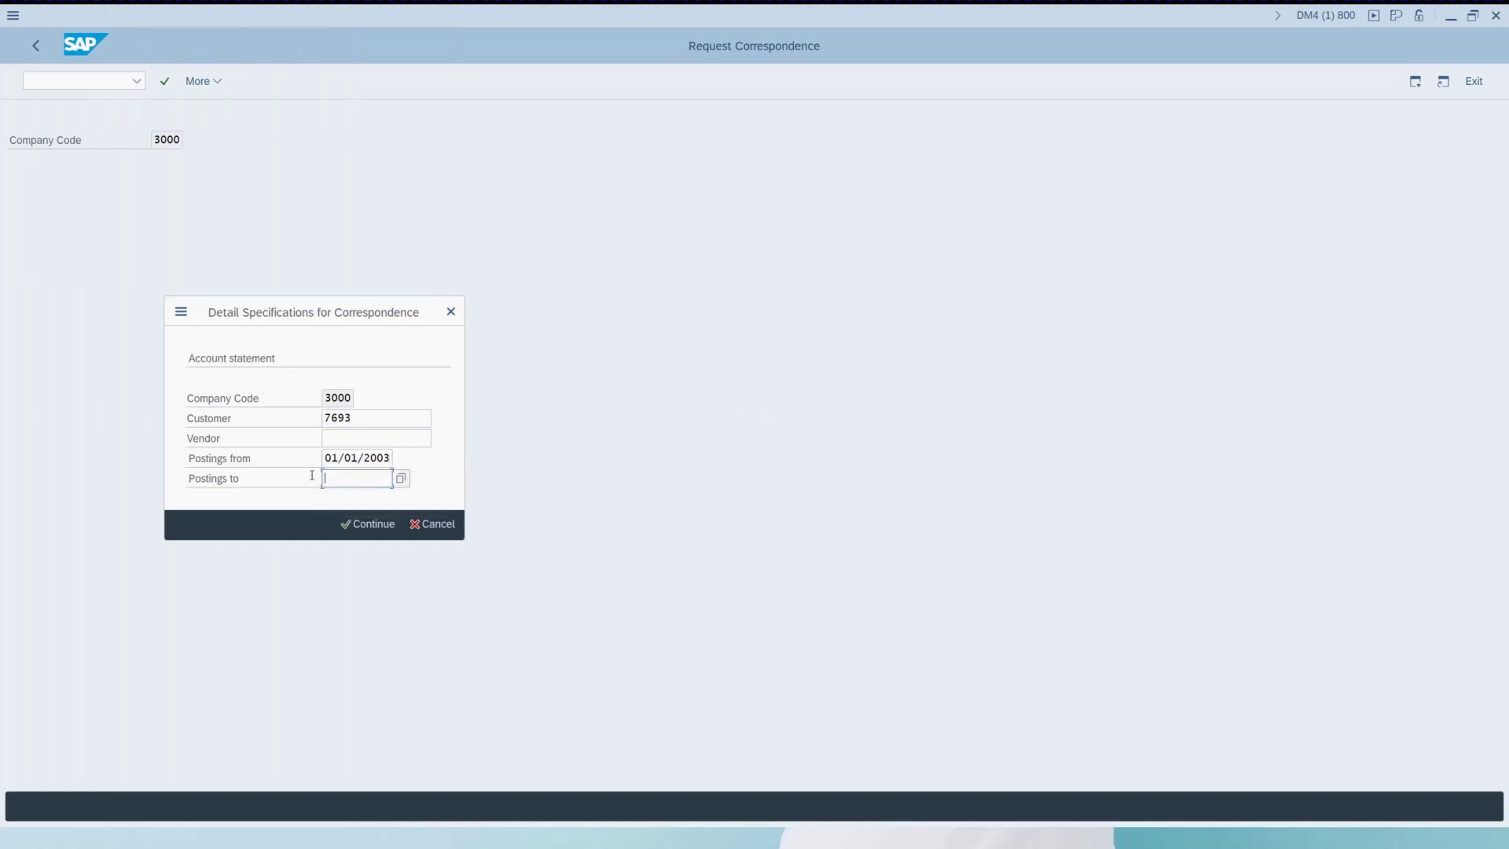
text(0)
click(401, 500)
click(371, 526)
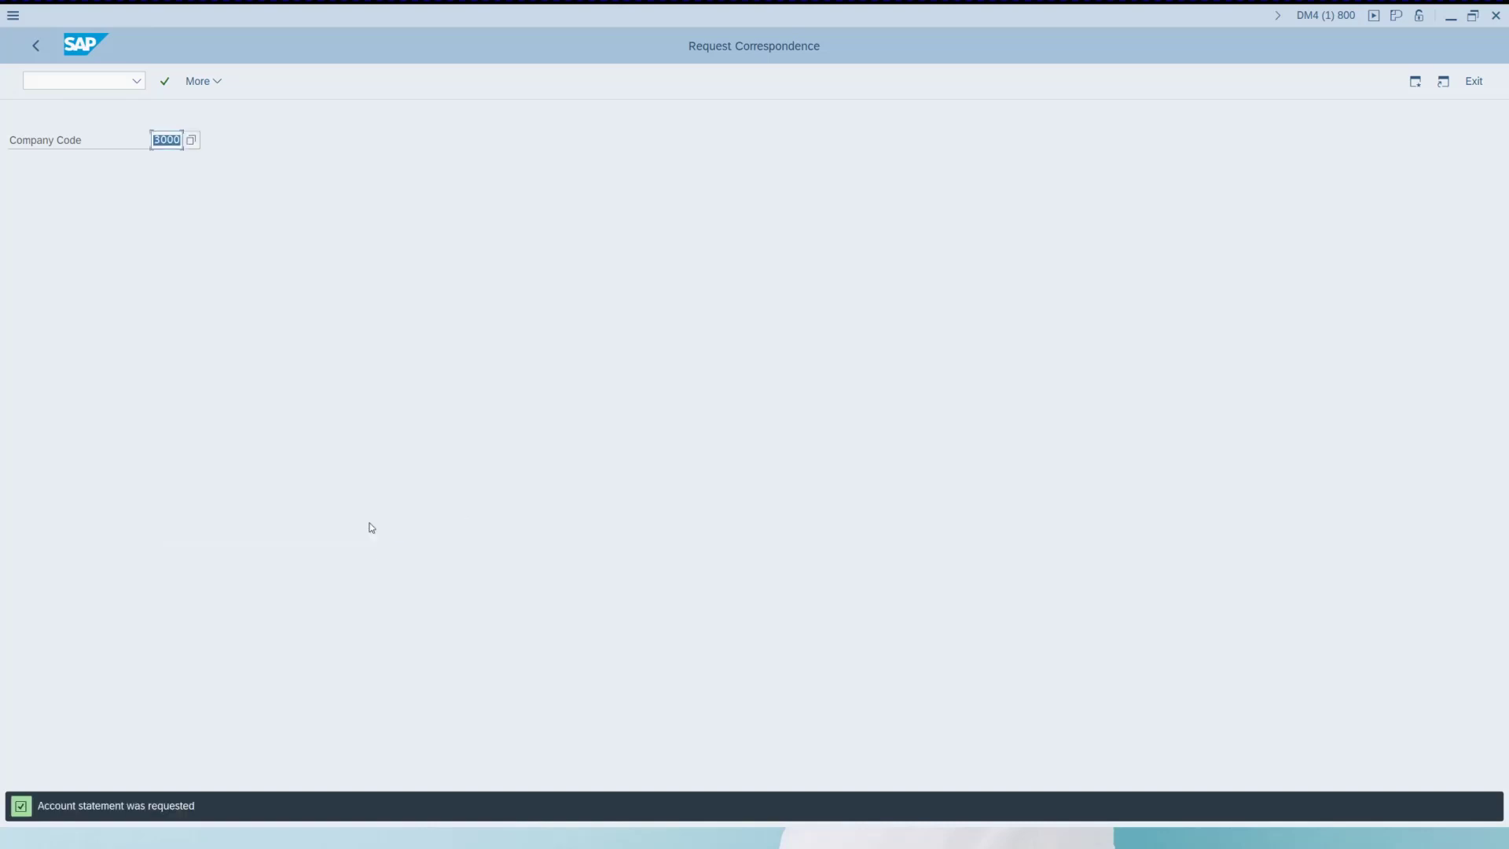
Return to SAP Easy Access and start transaction F.61
click(39, 44)
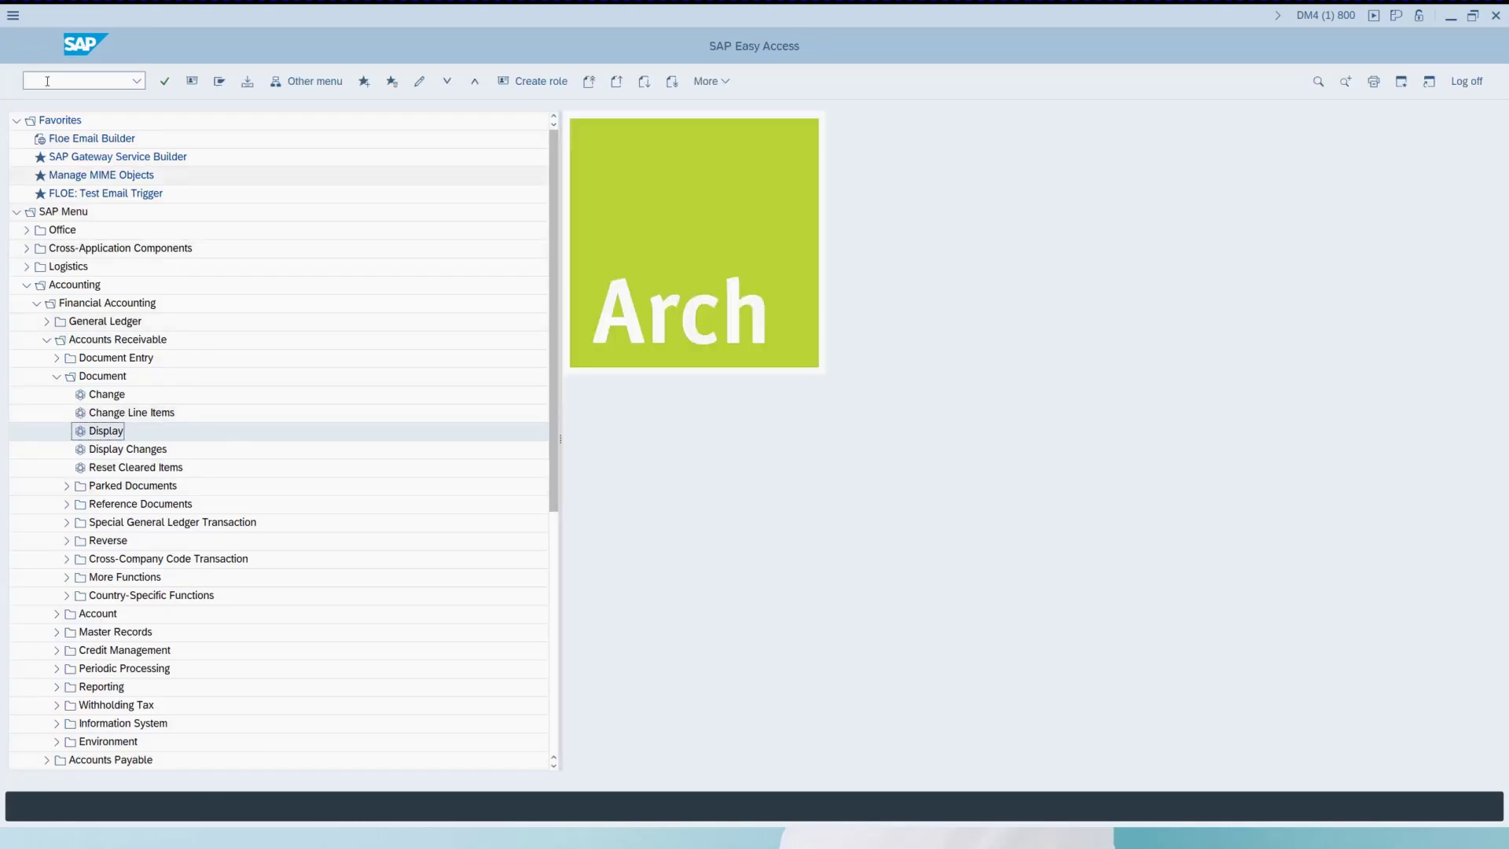
click(47, 81)
text(.61)
key(Return)
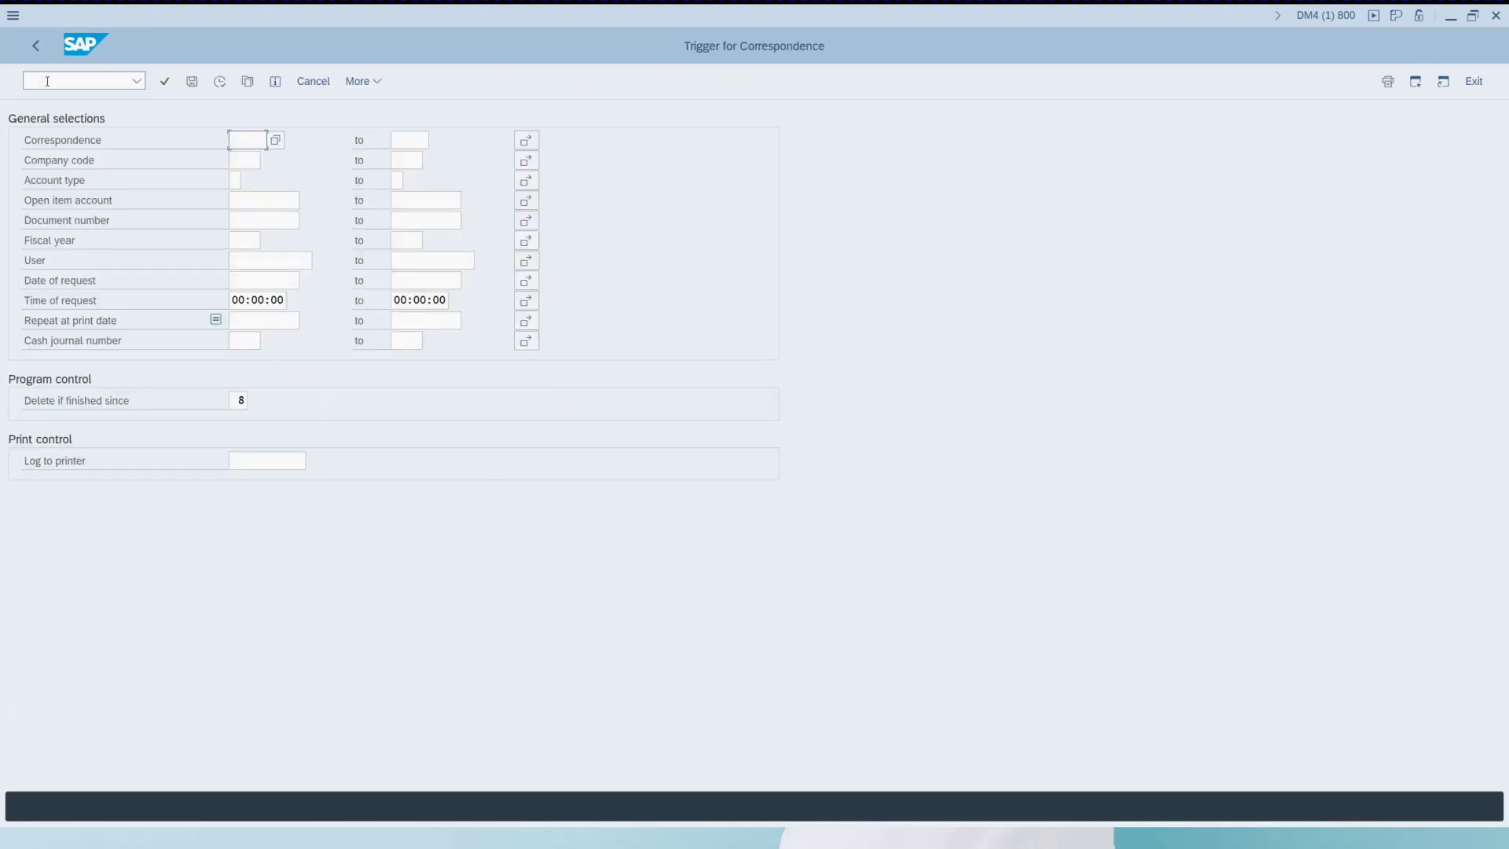
text(S)
Set the selection criteria to correspondence type SAP06 and company code 3000
click(251, 200)
click(245, 159)
text(3)
click(253, 181)
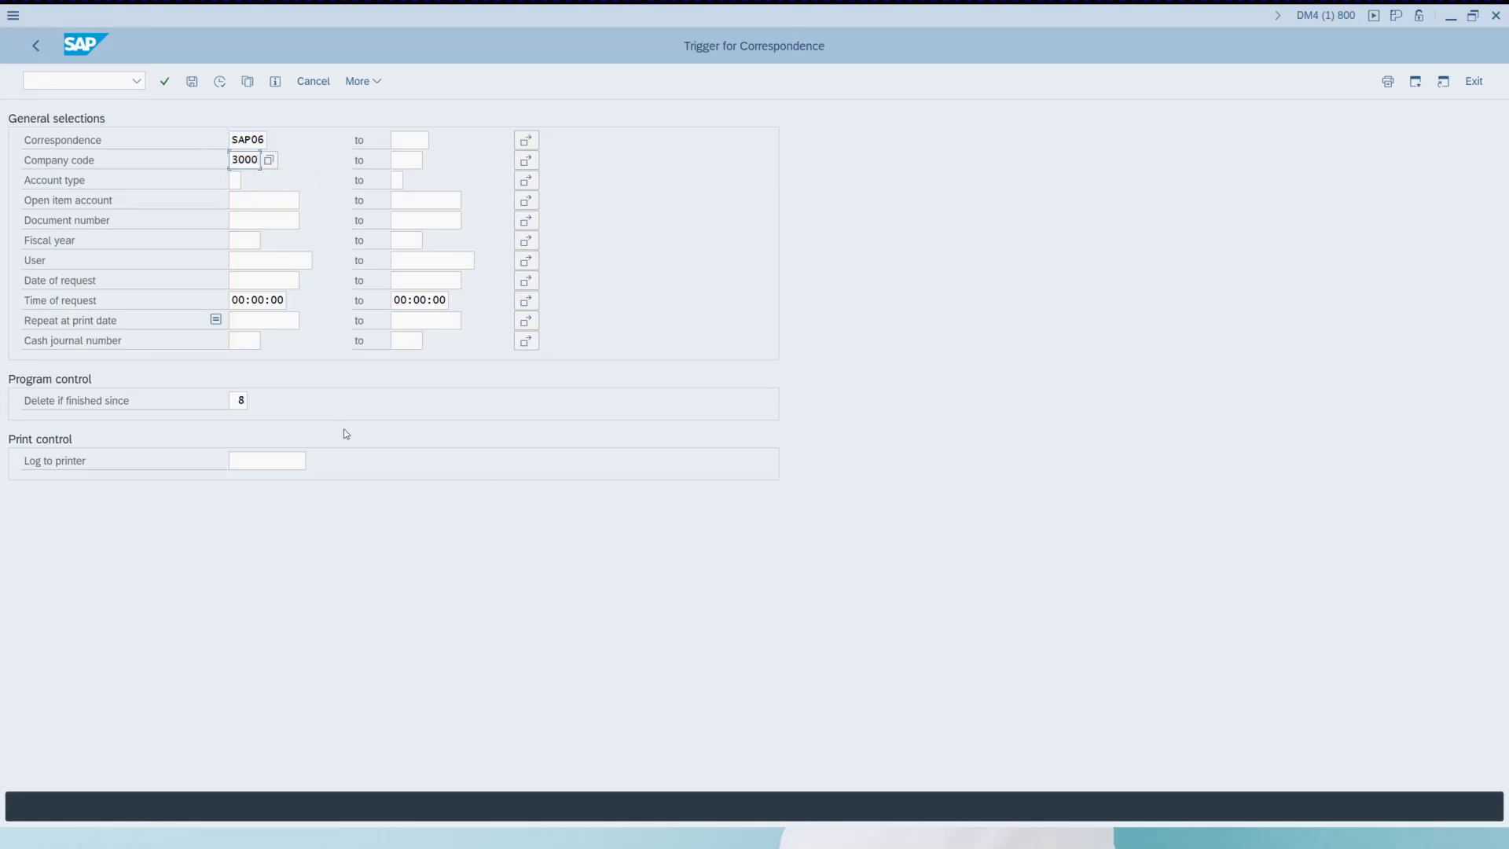
Execute the trigger, confirm issuing the request, and accept the parameters
click(220, 81)
click(263, 415)
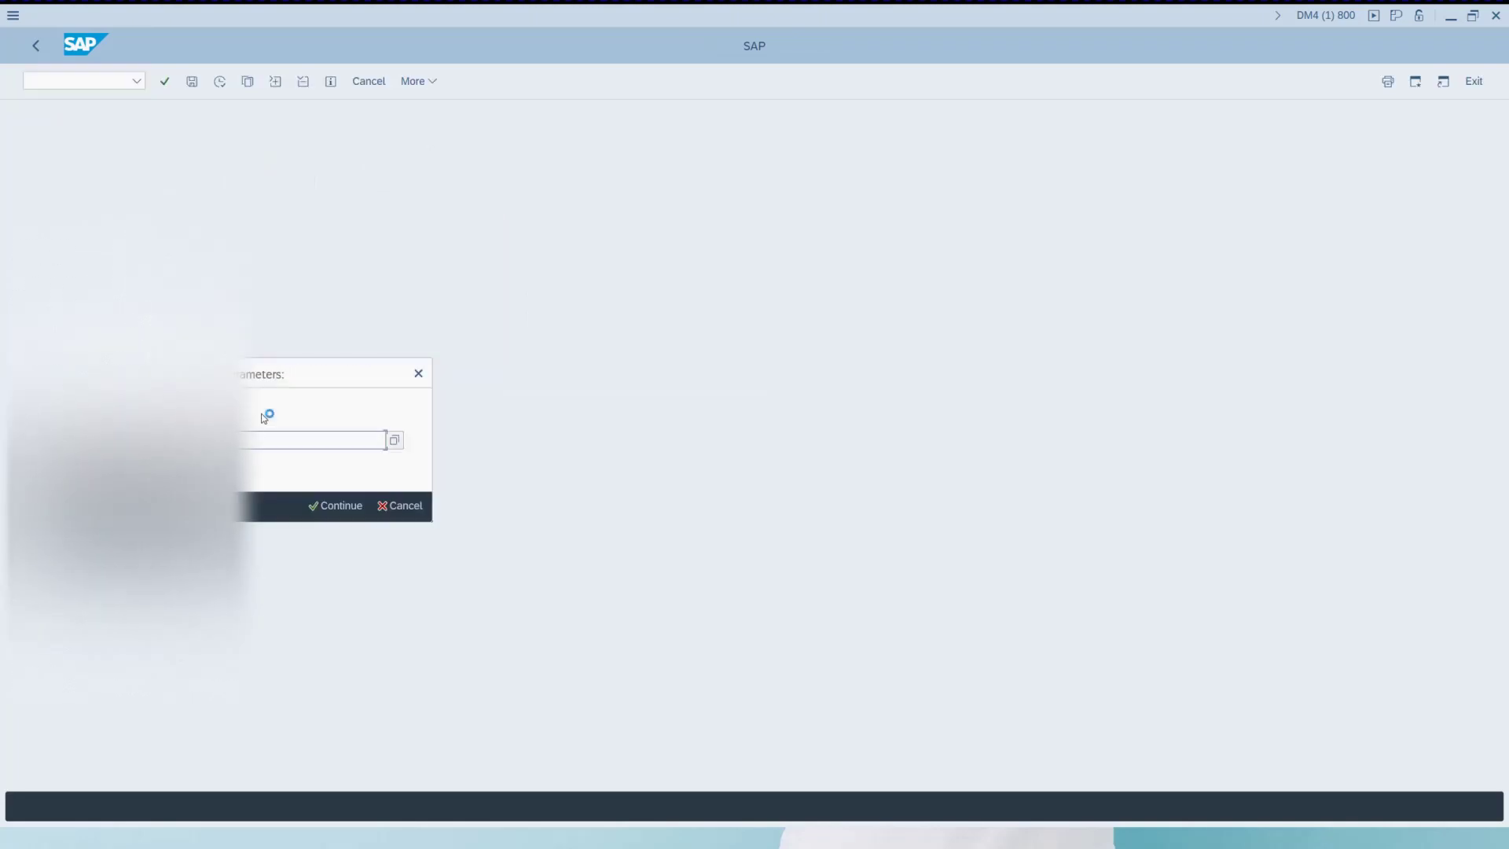
click(319, 439)
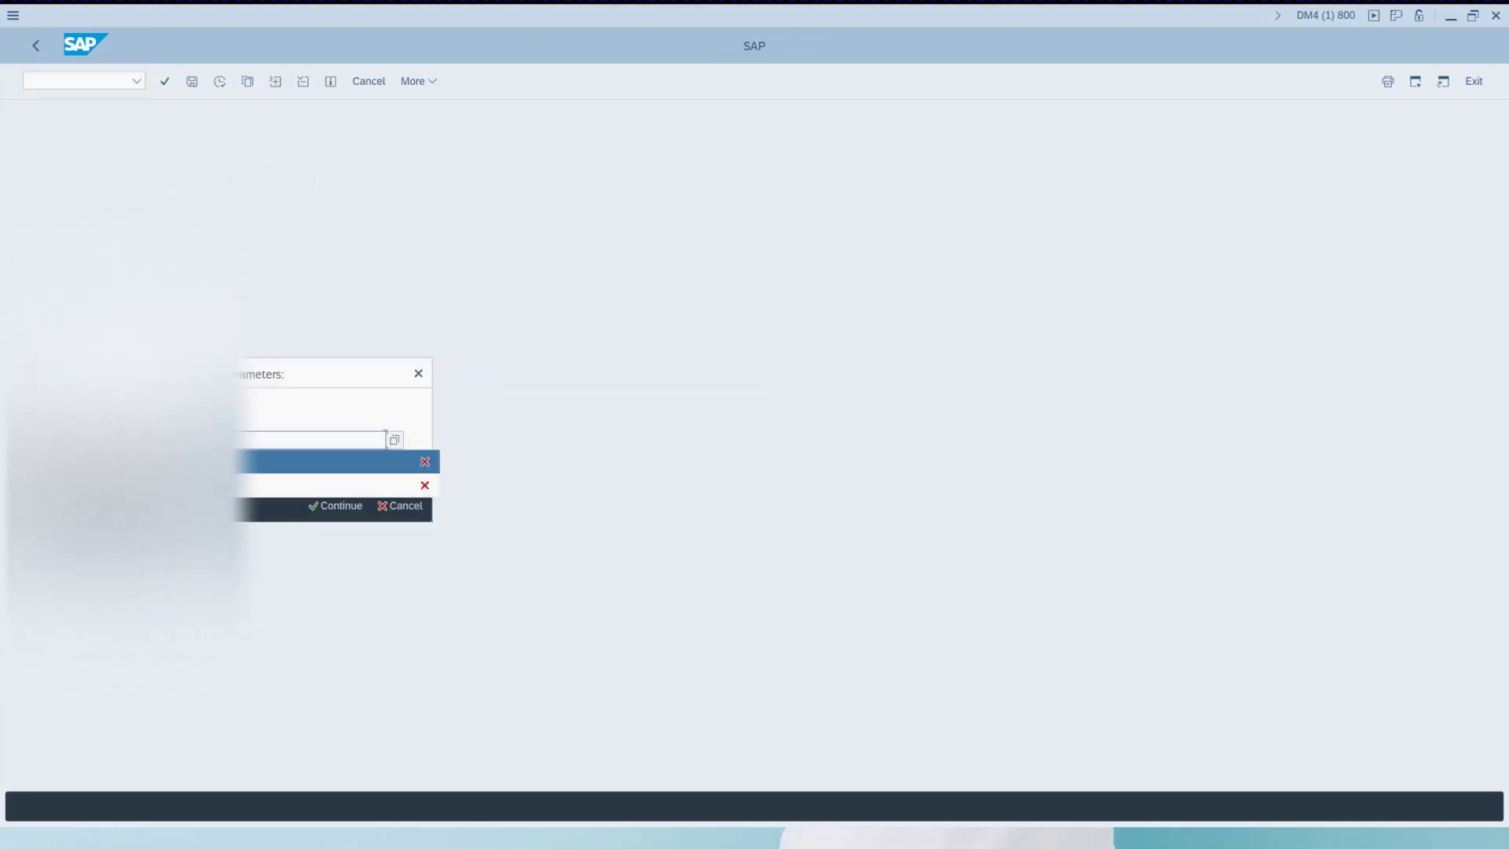
click(357, 510)
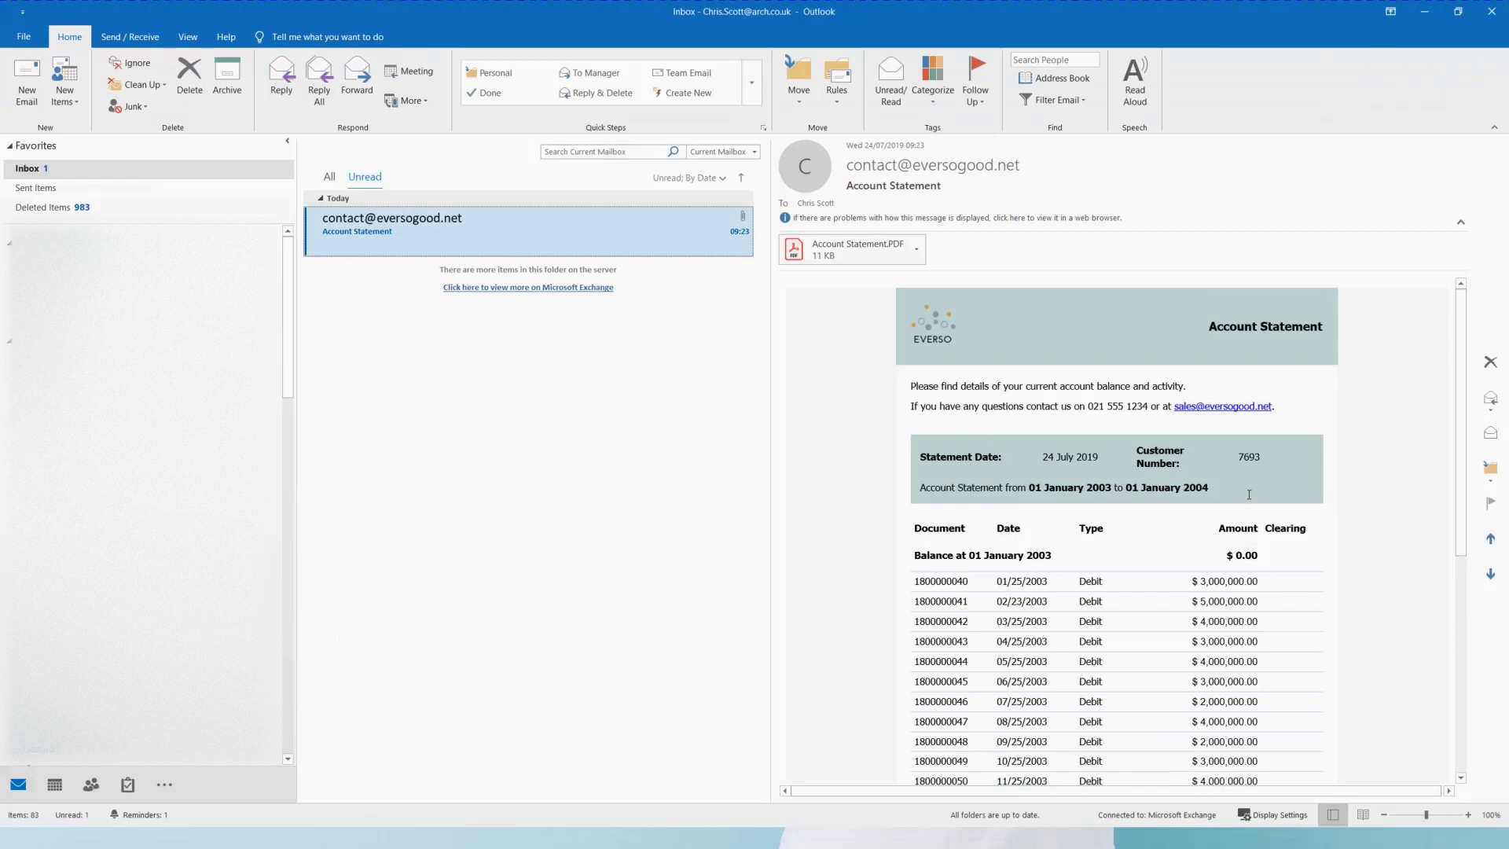
scroll(1248, 494, down, 1)
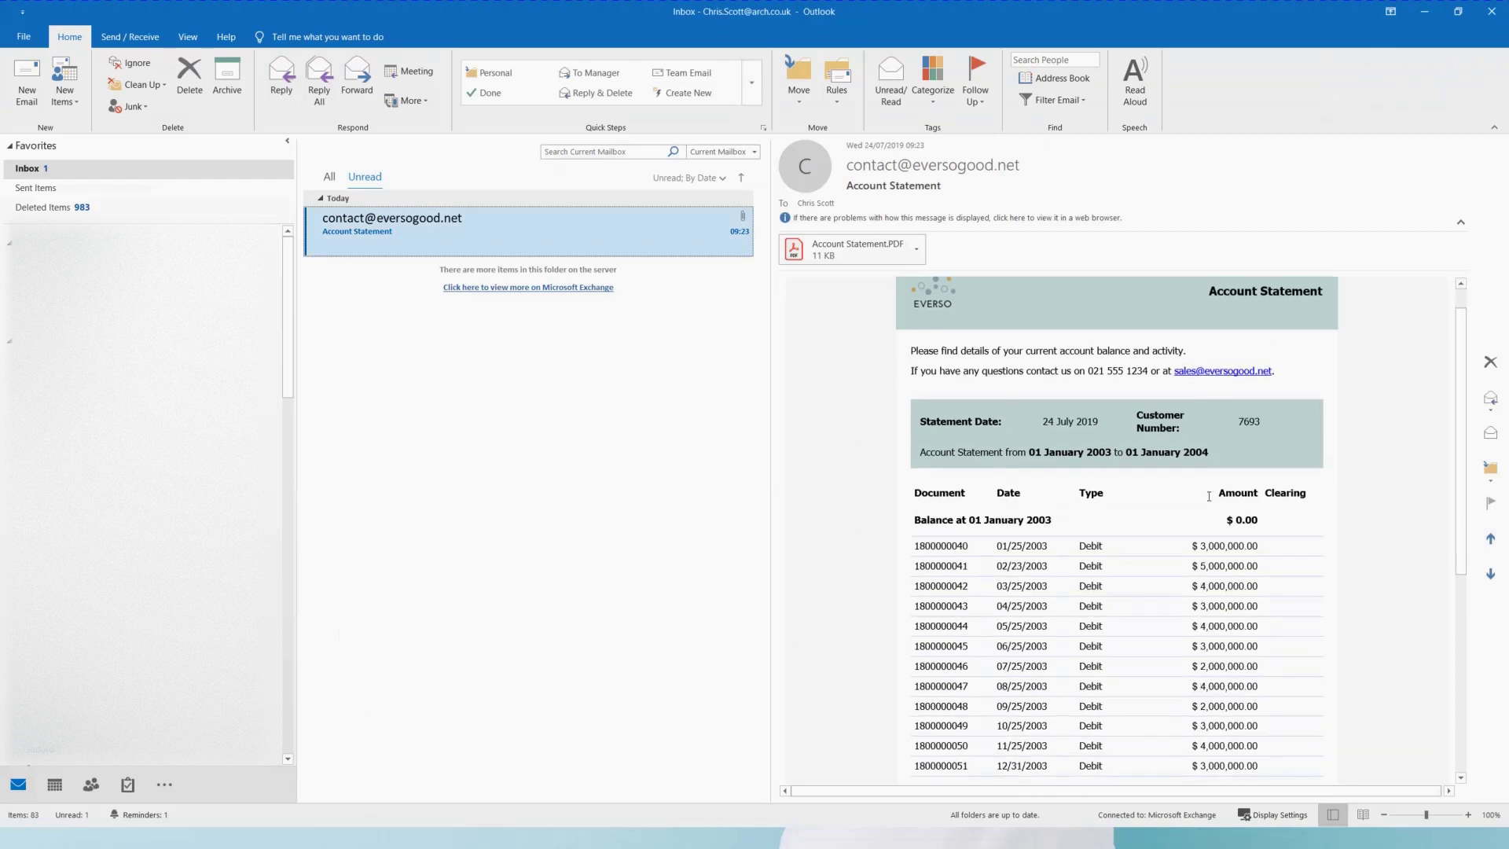
scroll(1211, 495, down, 1)
scroll(1197, 487, down, 2)
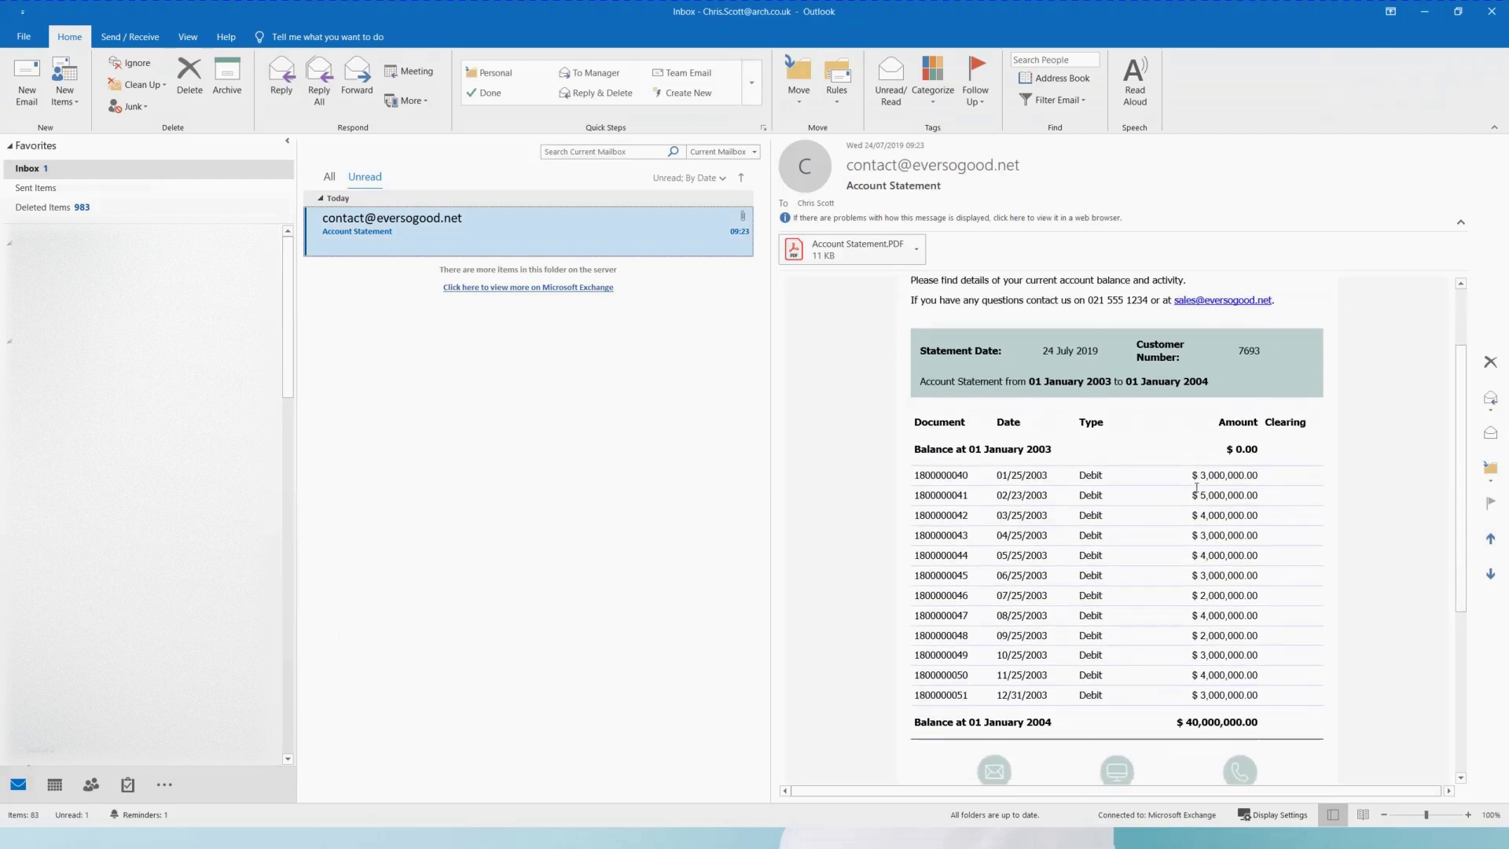
scroll(1162, 520, down, 1)
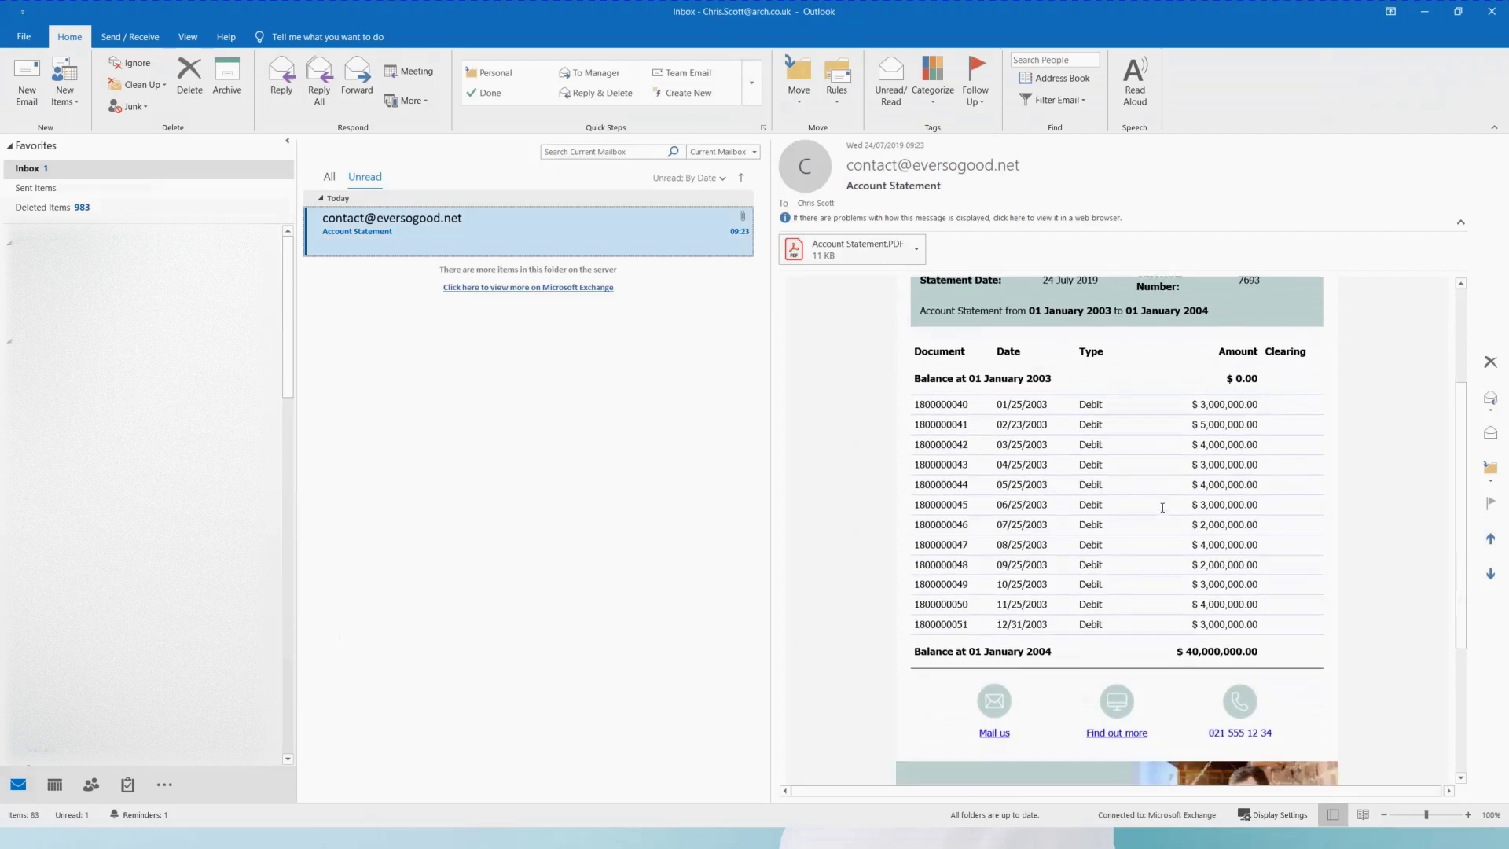
scroll(1161, 542, down, 1)
scroll(1162, 578, down, 1)
scroll(1161, 580, down, 1)
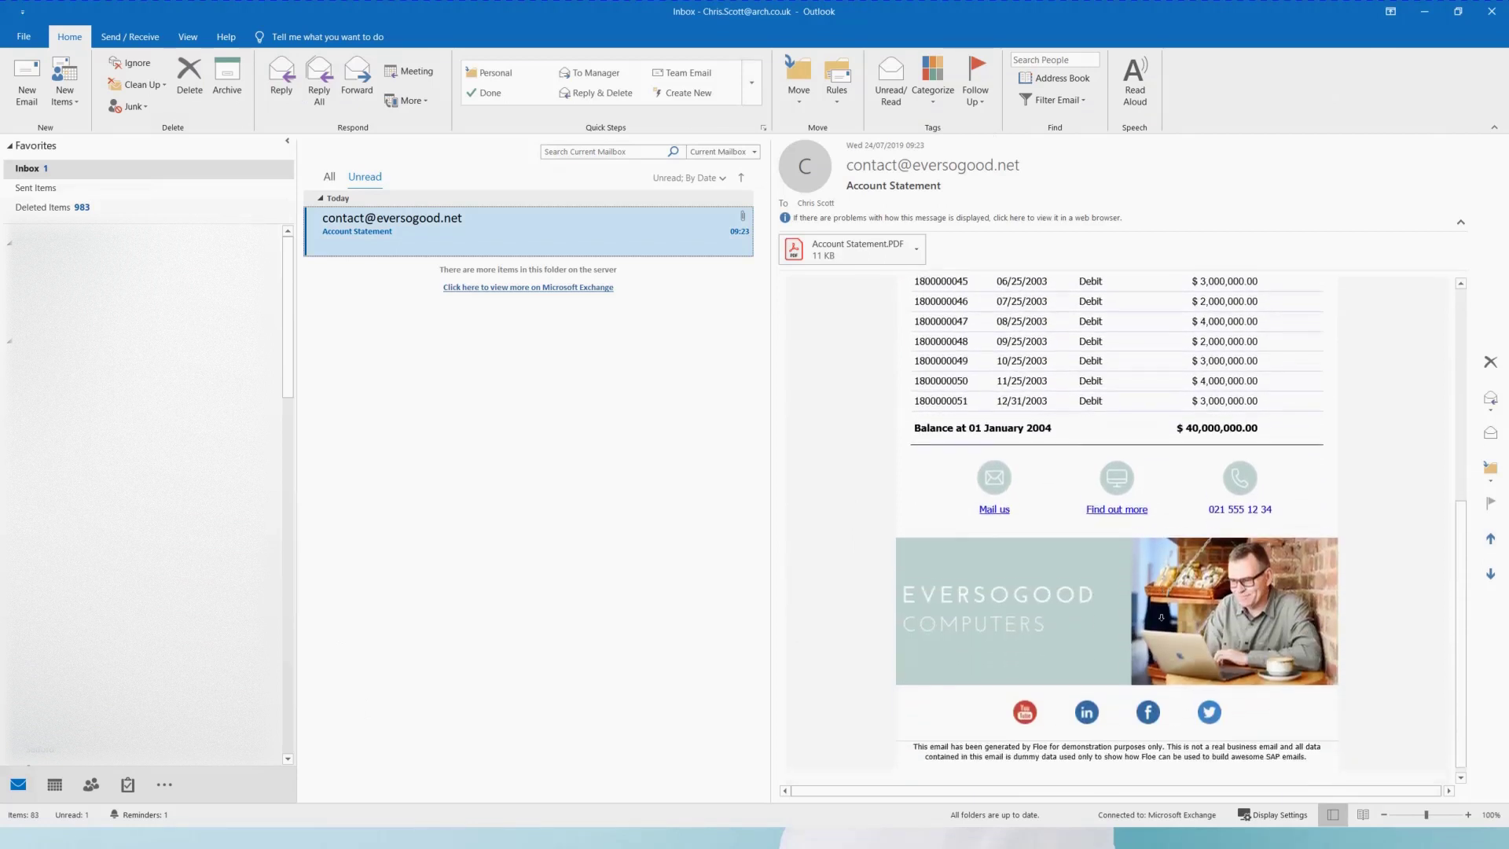
scroll(1162, 617, up, 1)
scroll(1161, 617, up, 1)
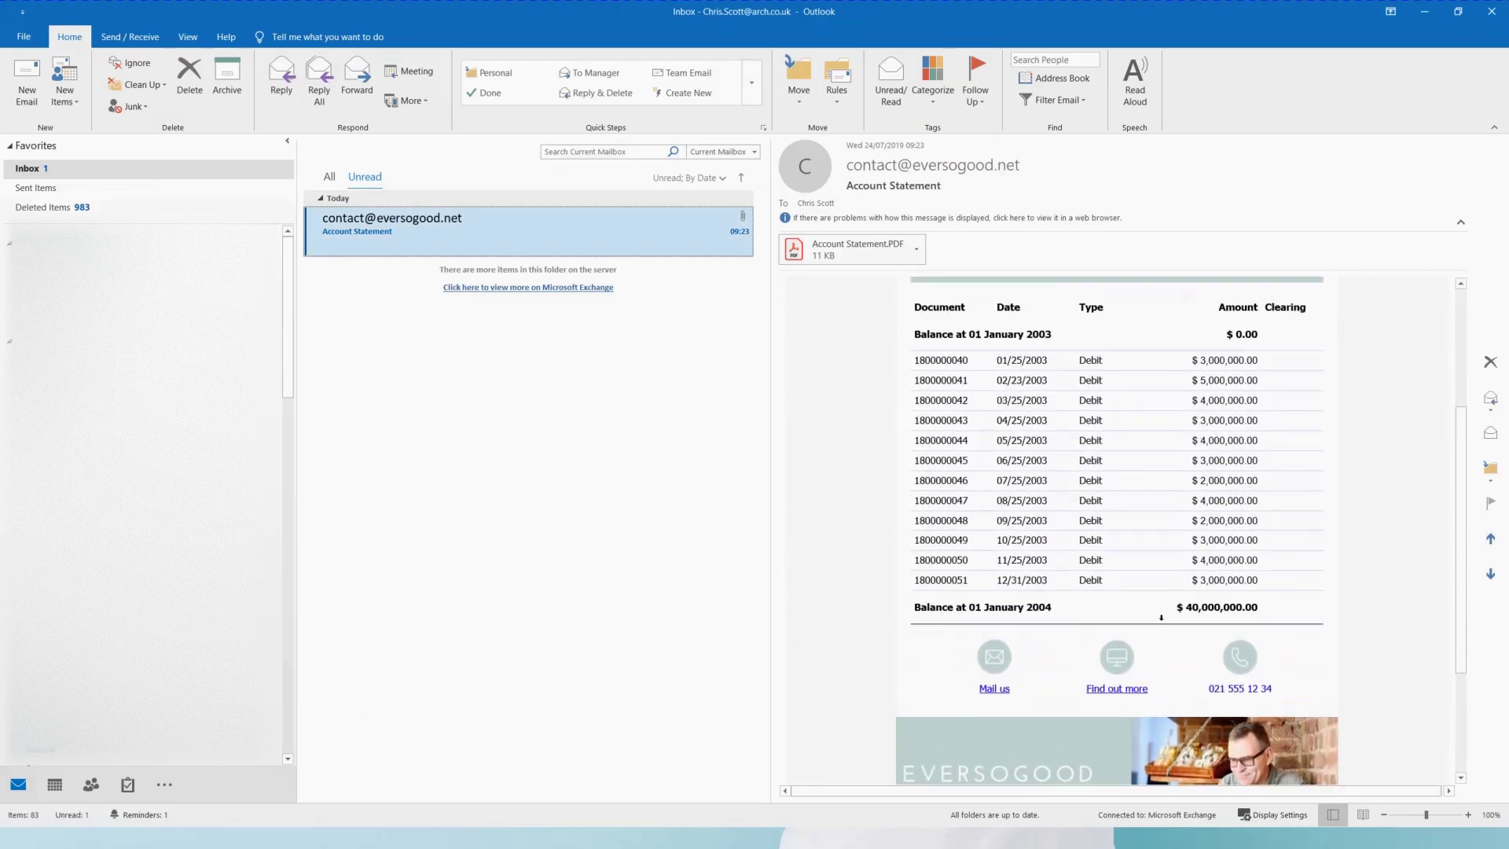
scroll(1161, 617, up, 1)
scroll(1161, 617, up, 1)
scroll(1162, 618, up, 1)
scroll(1162, 616, up, 1)
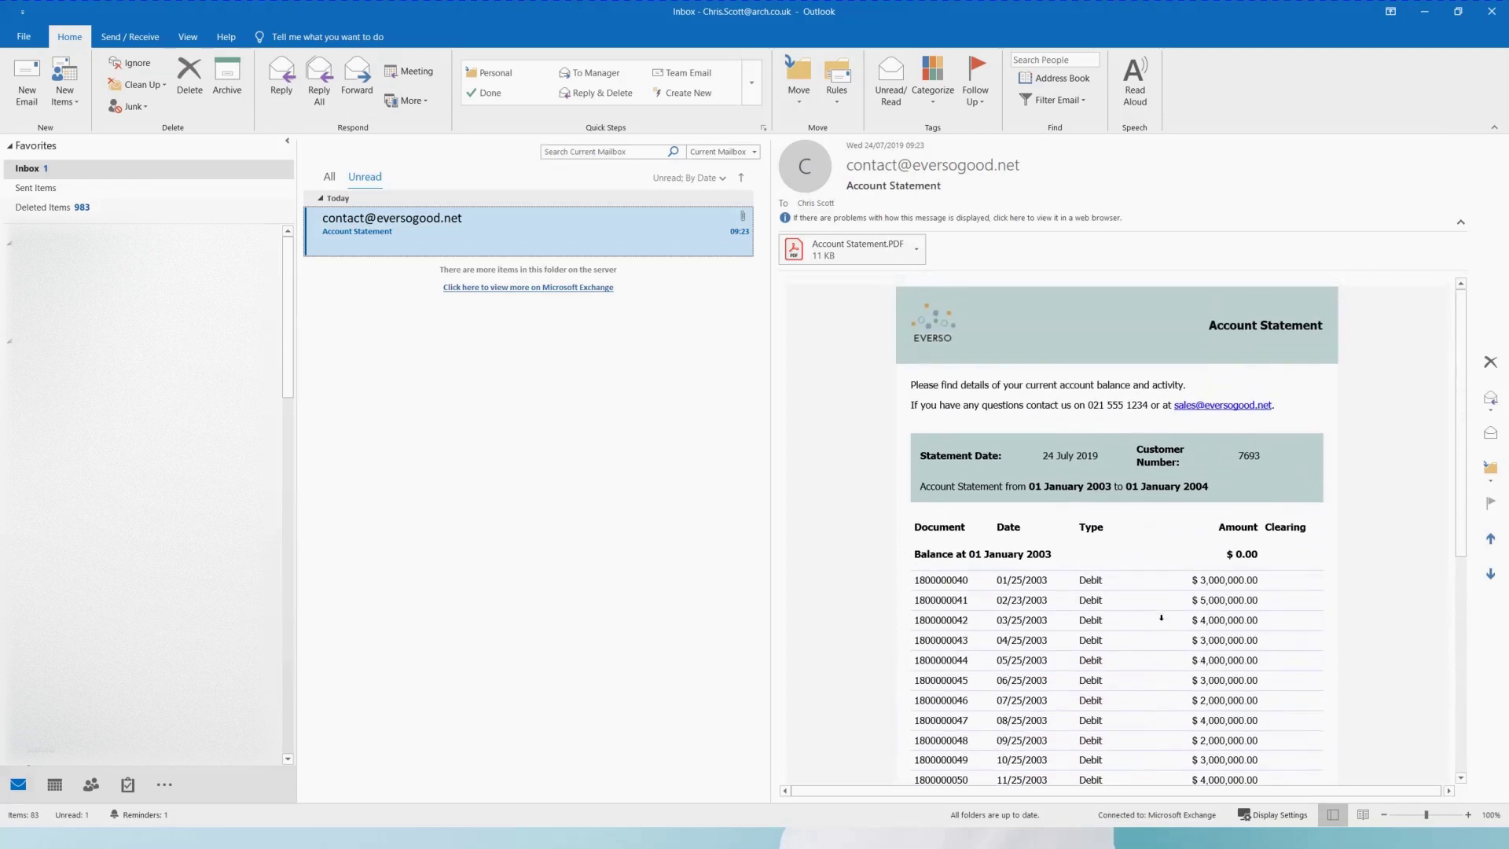
Preview the Account Statement.PDF attachment, then close the preview to return to the email
click(849, 250)
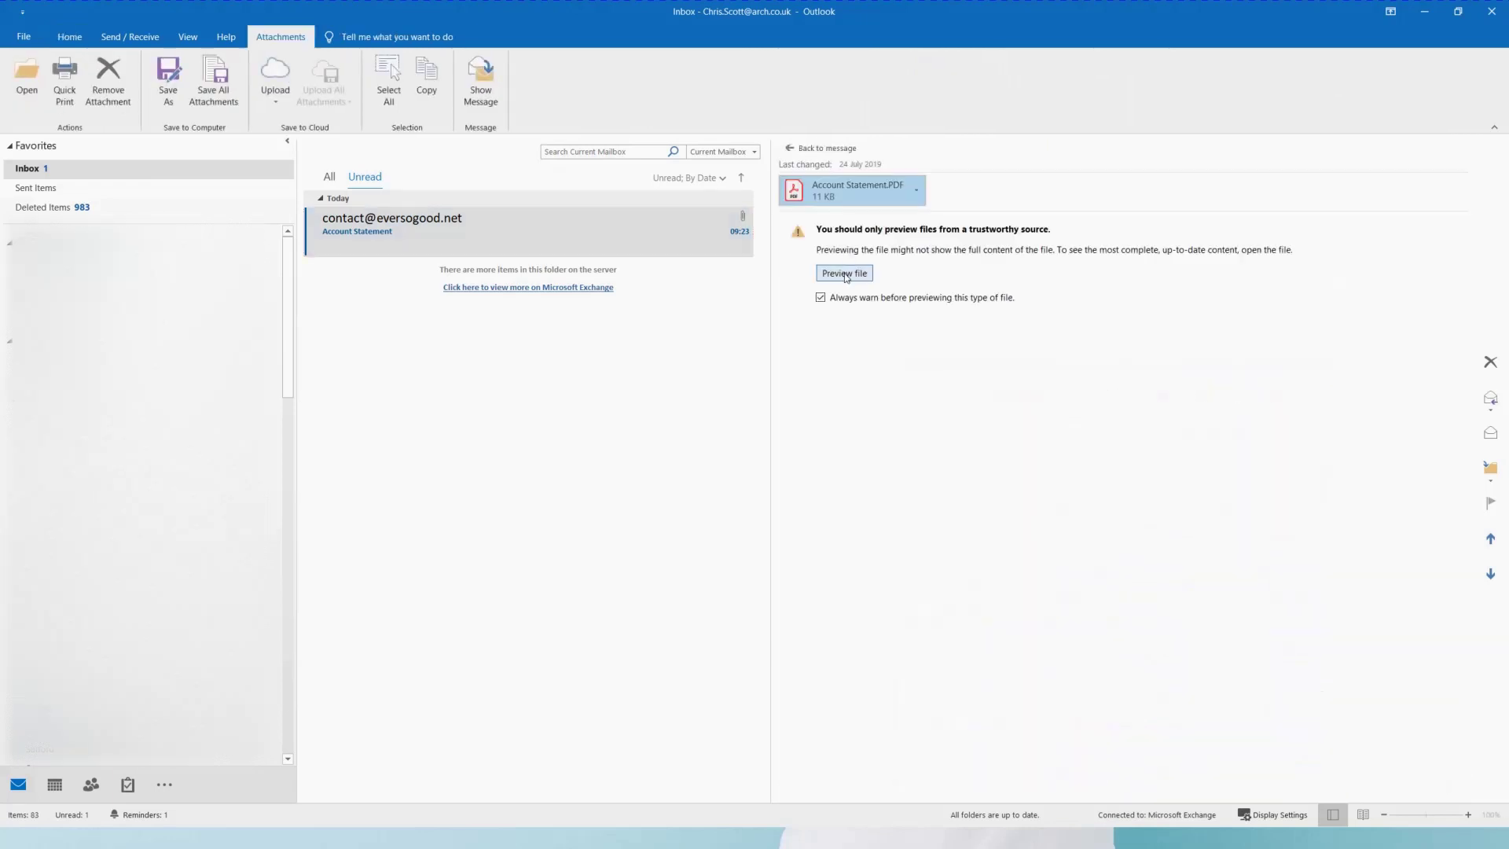
click(845, 273)
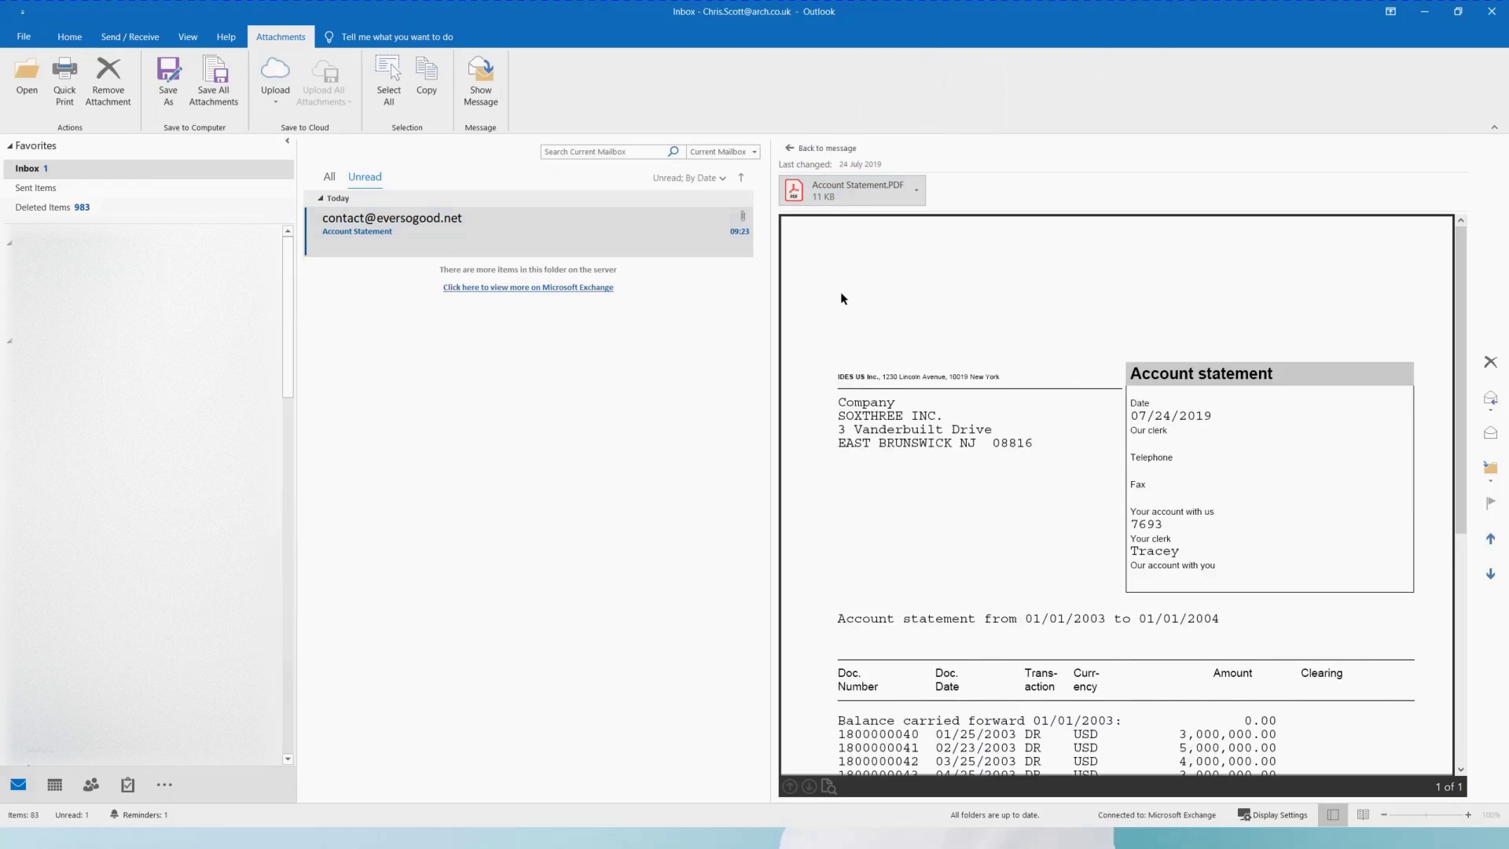
scroll(842, 299, down, 3)
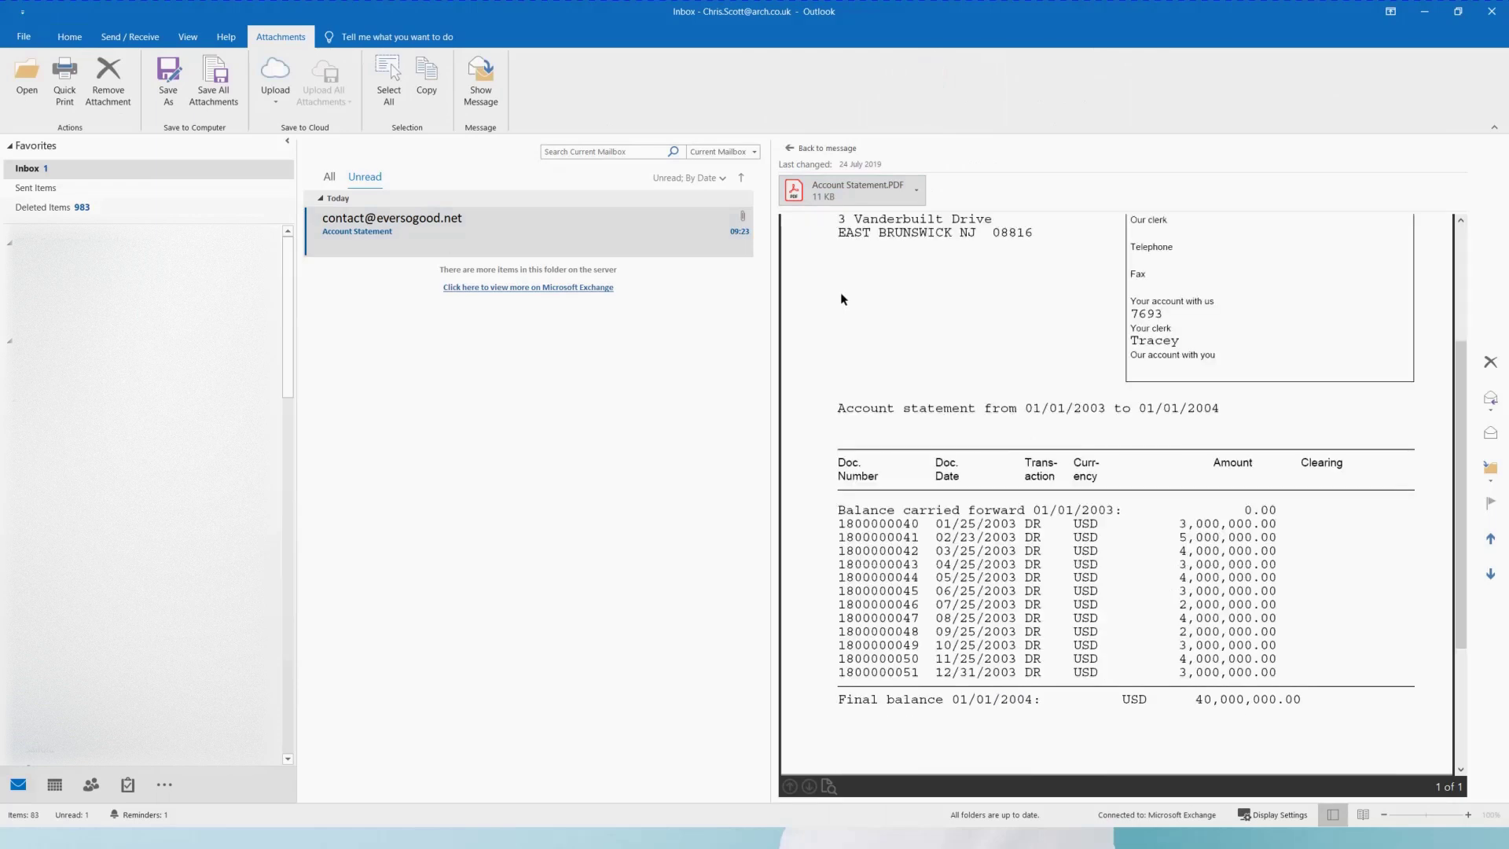
scroll(842, 298, down, 3)
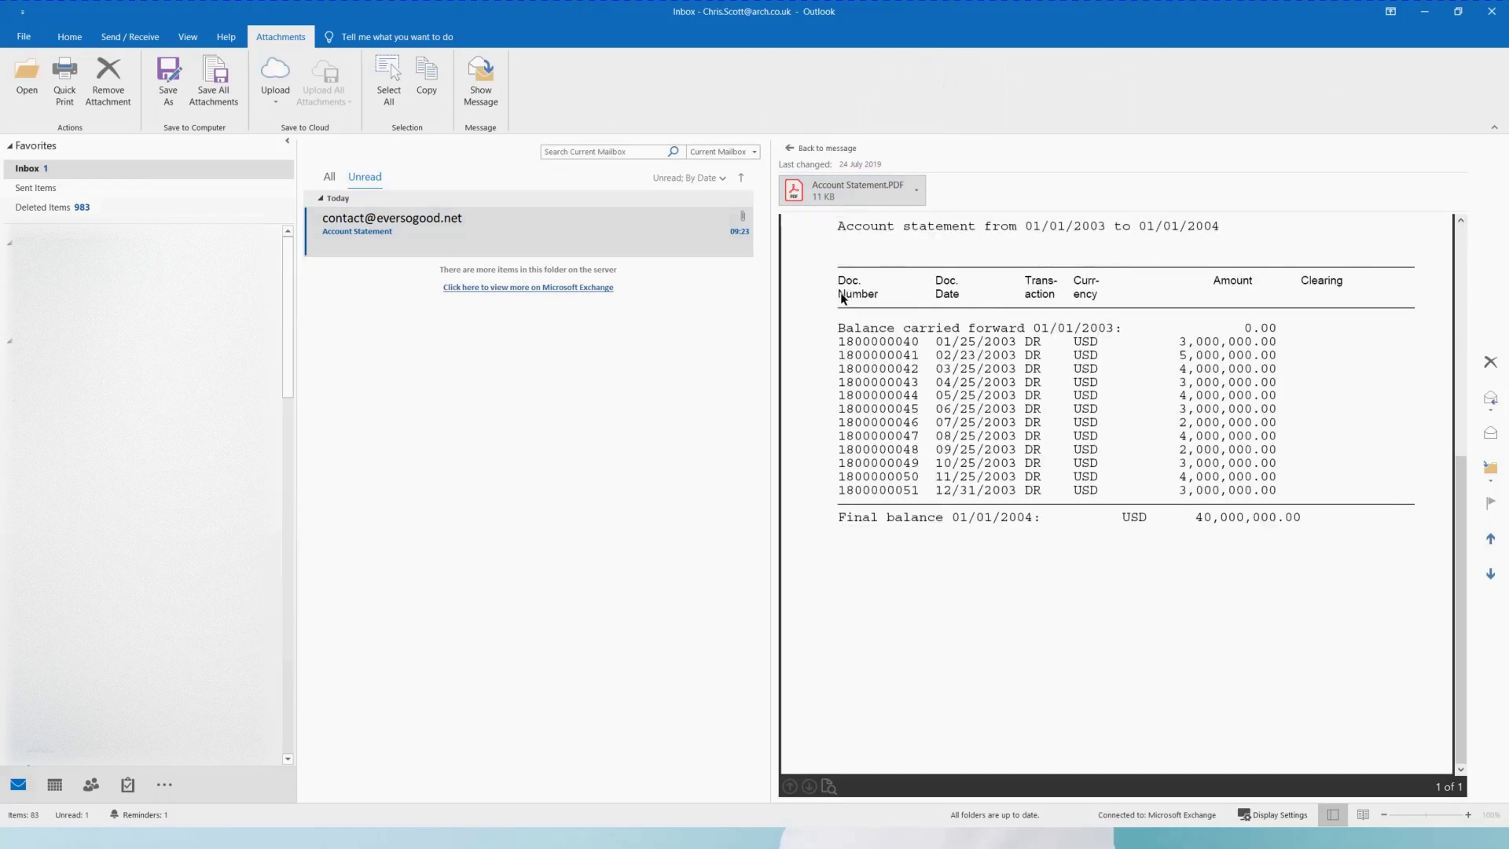
scroll(841, 299, up, 6)
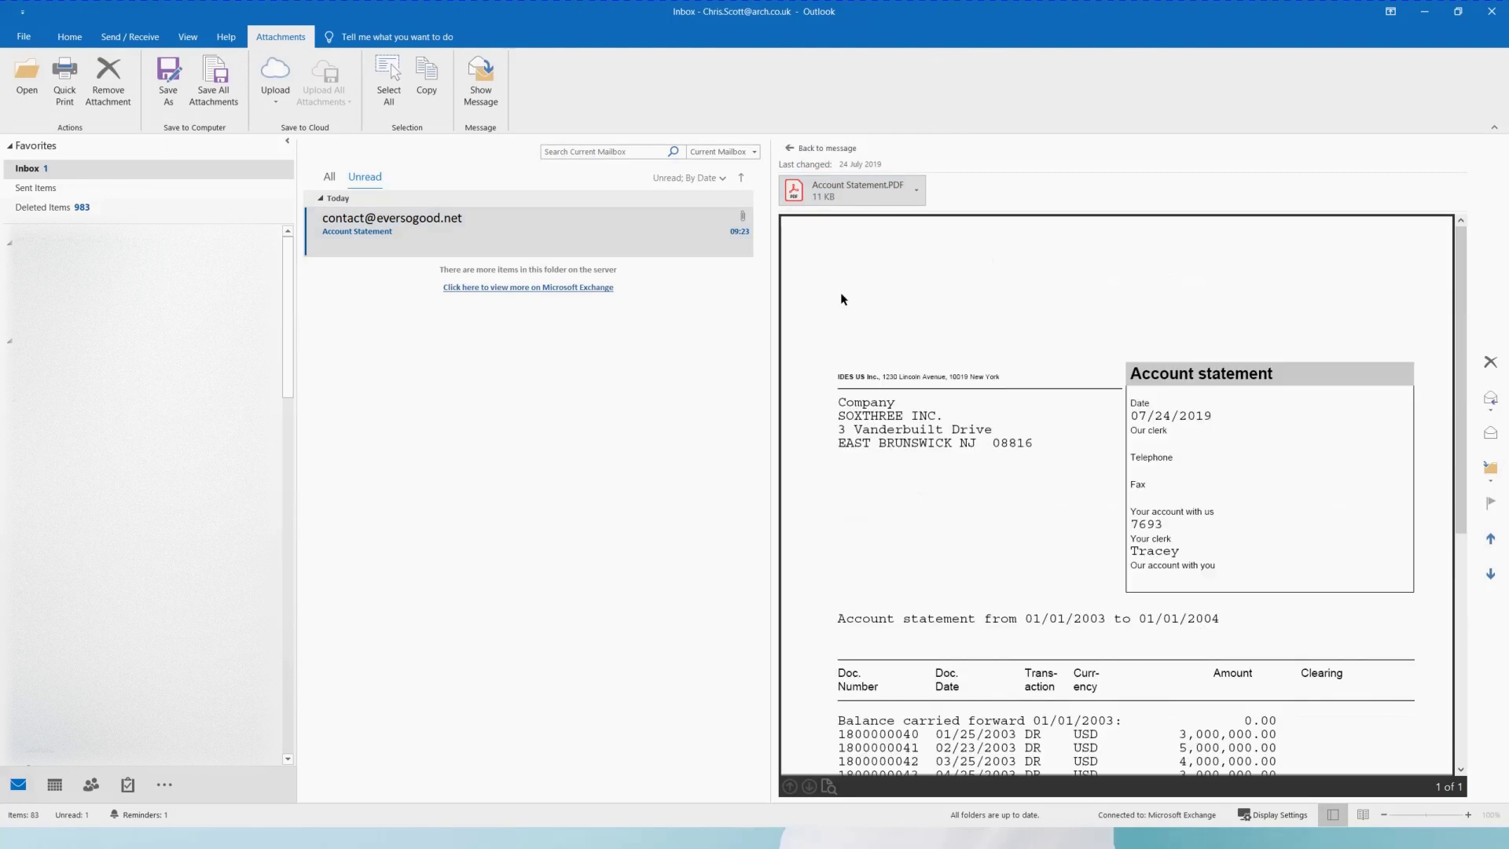
click(822, 149)
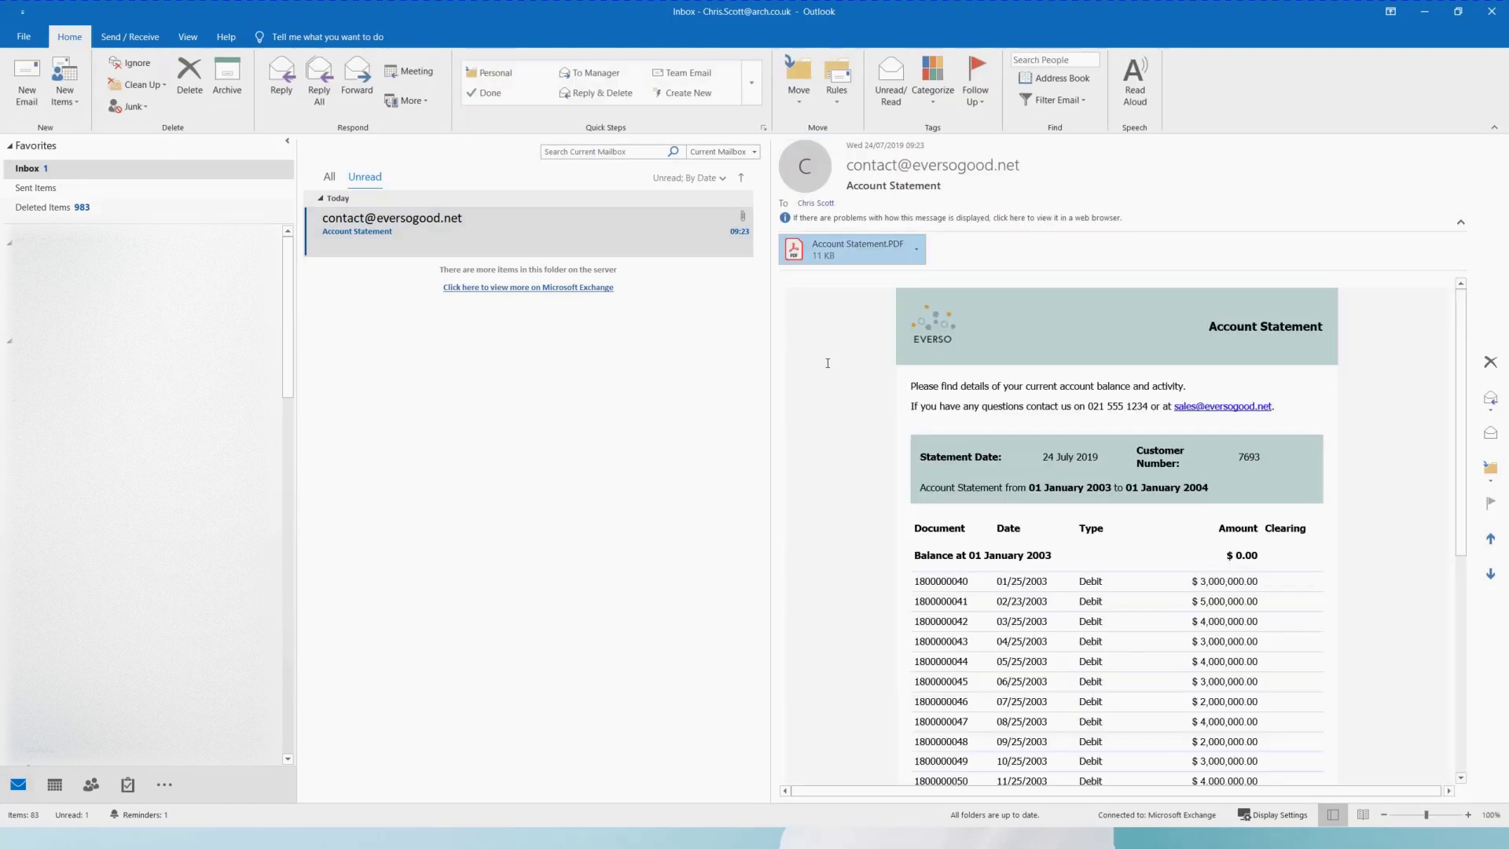
scroll(827, 362, down, 3)
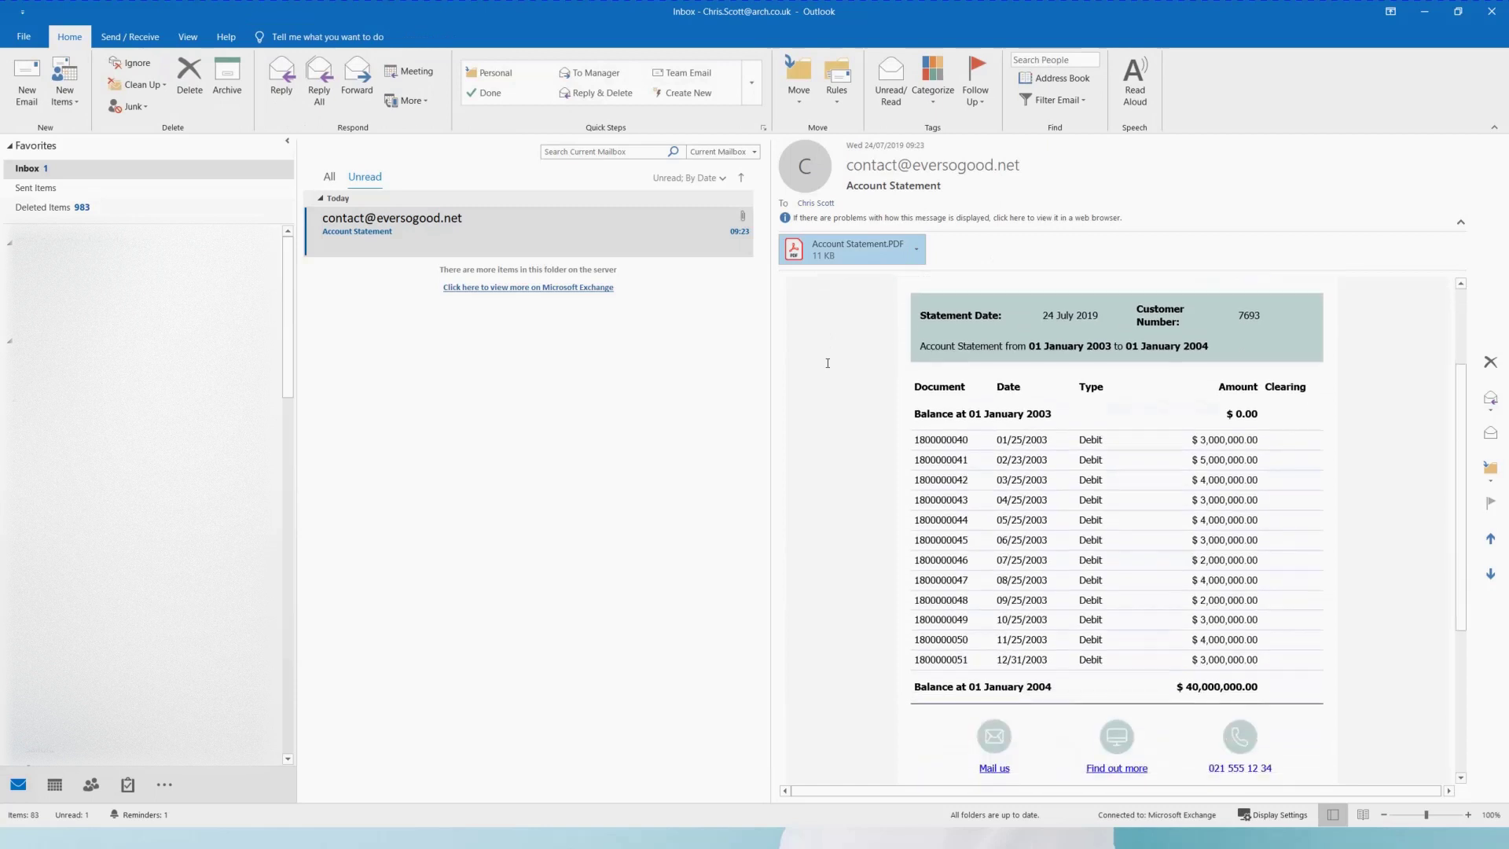